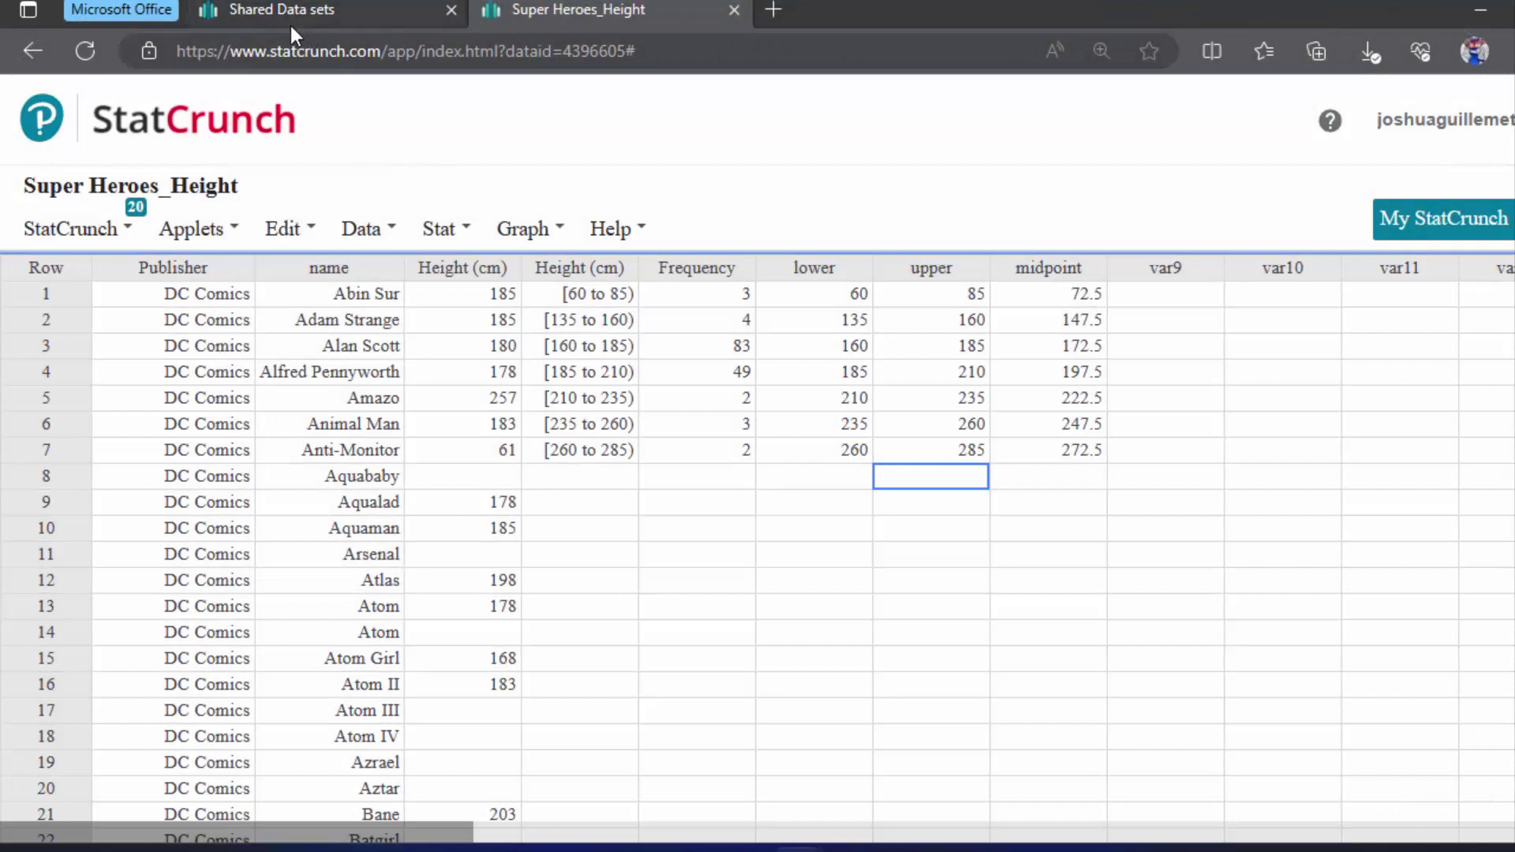
Browse the applets list, then inspect the height values in the data table.
{"action": "left_click", "coordinate": [201, 237]}
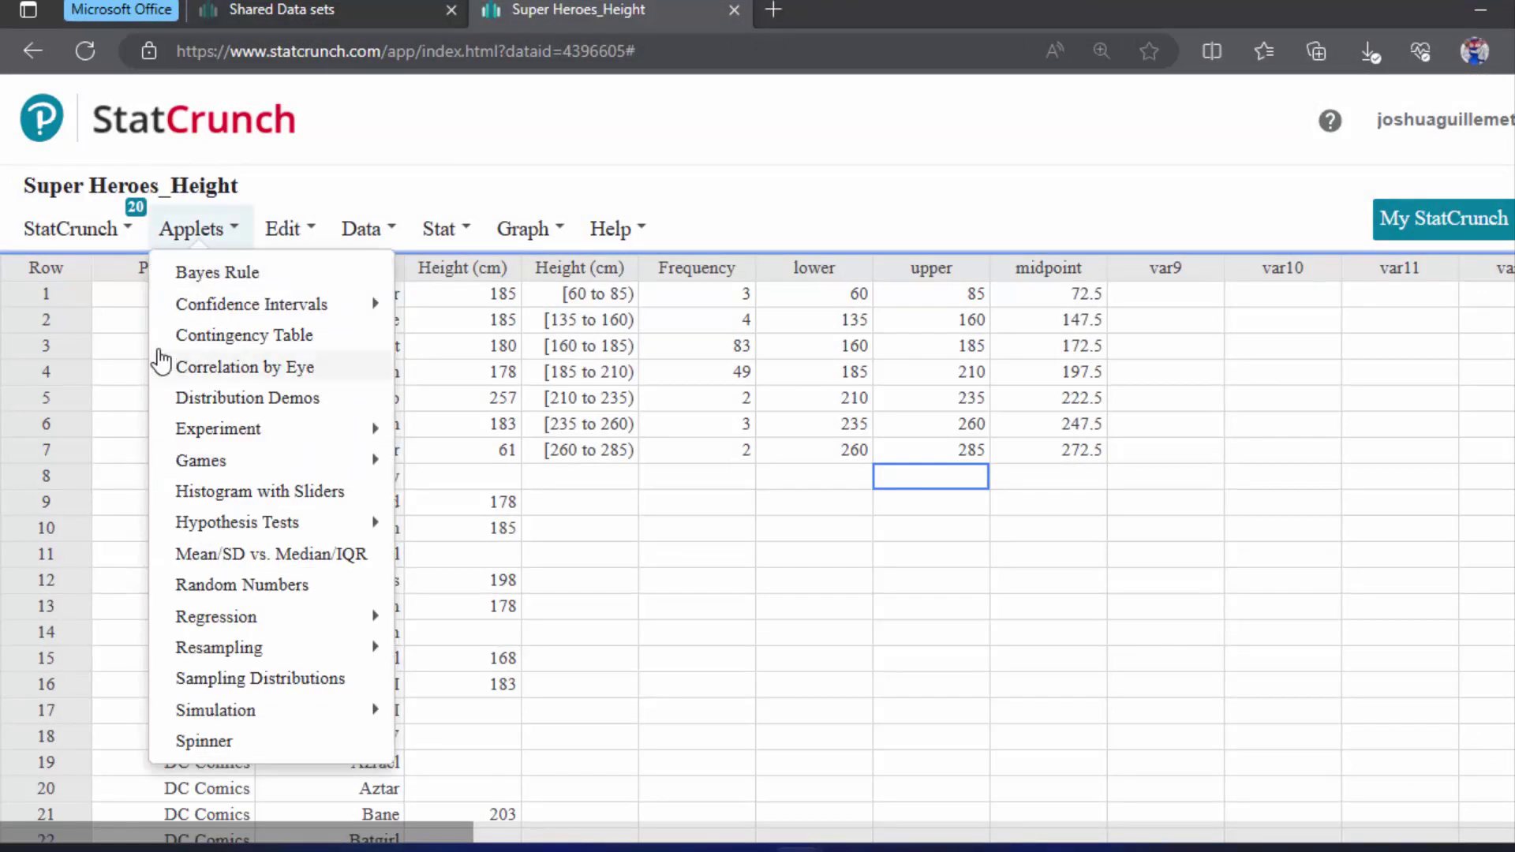
{"action": "left_click", "coordinate": [491, 533]}
{"action": "left_click", "coordinate": [496, 446]}
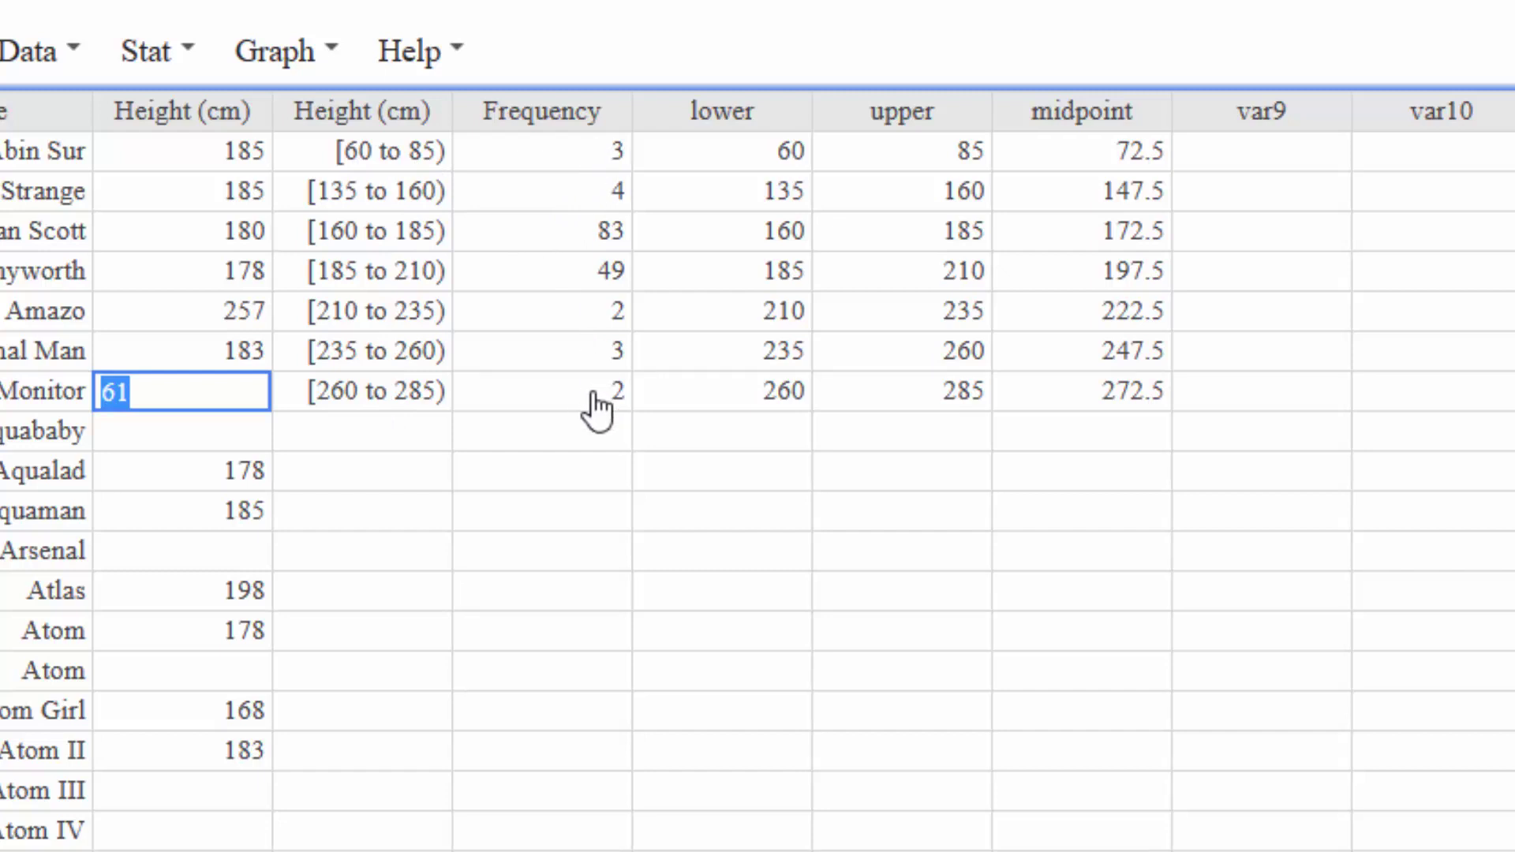
{"action": "left_click", "coordinate": [572, 443]}
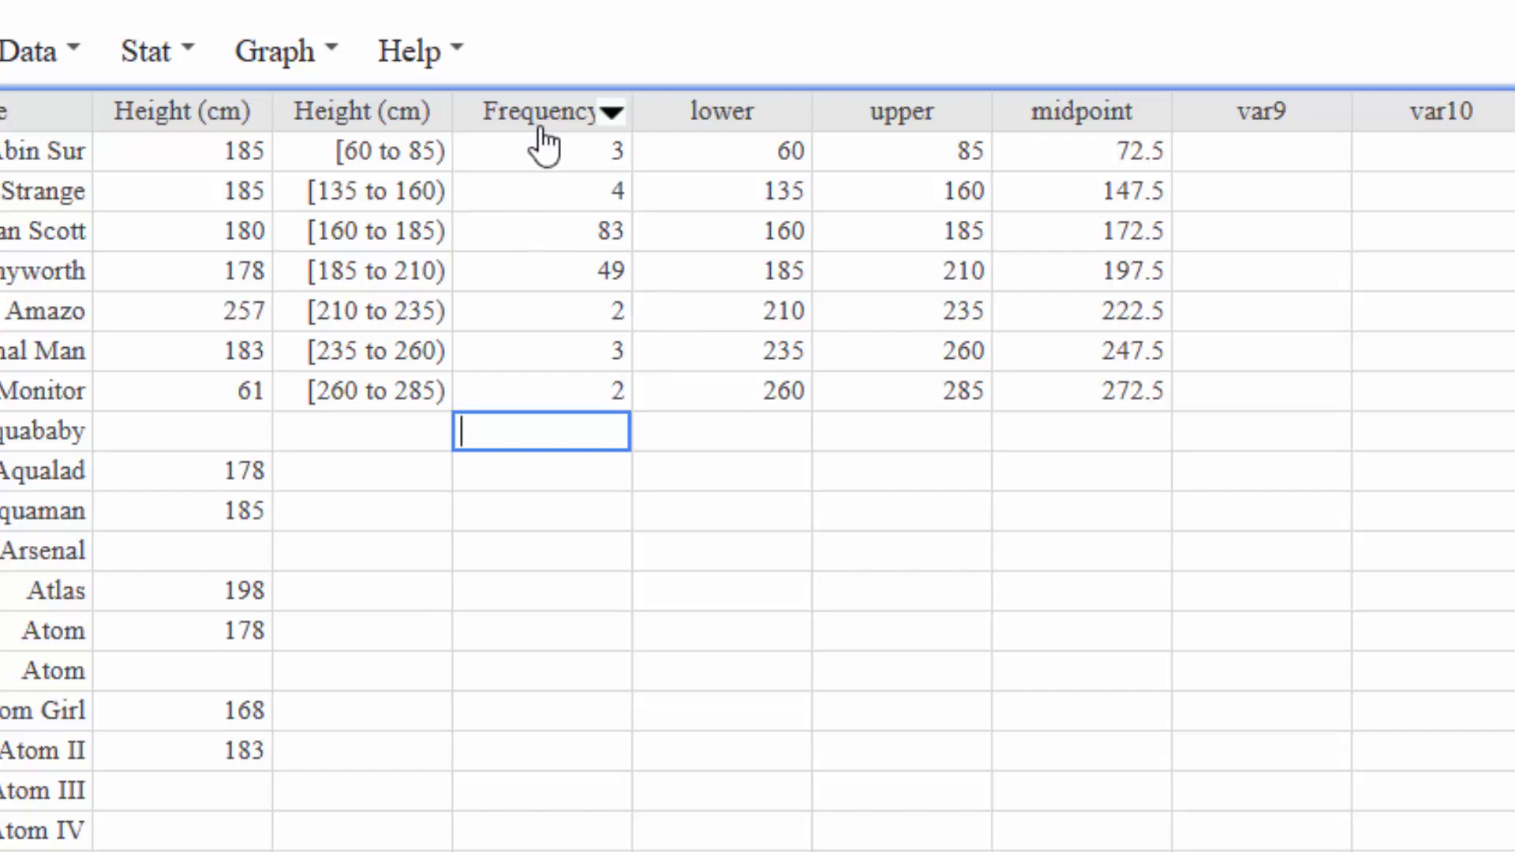
Start a Frequency table on Height (cm) that computes only cumulative frequency.
{"action": "left_click", "coordinate": [152, 65]}
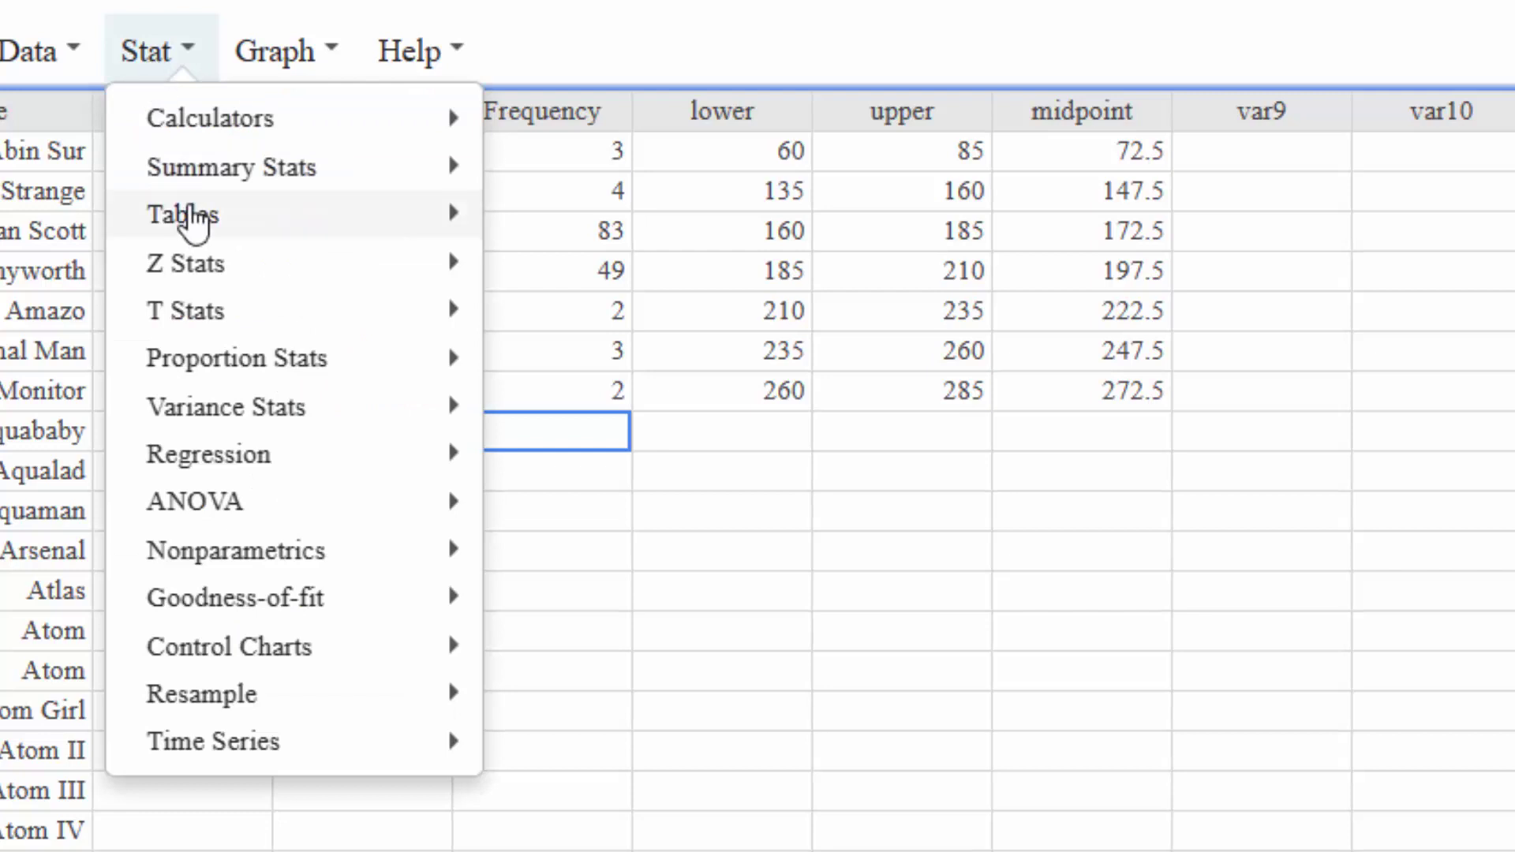
{"action": "mouse_move", "coordinate": [193, 225]}
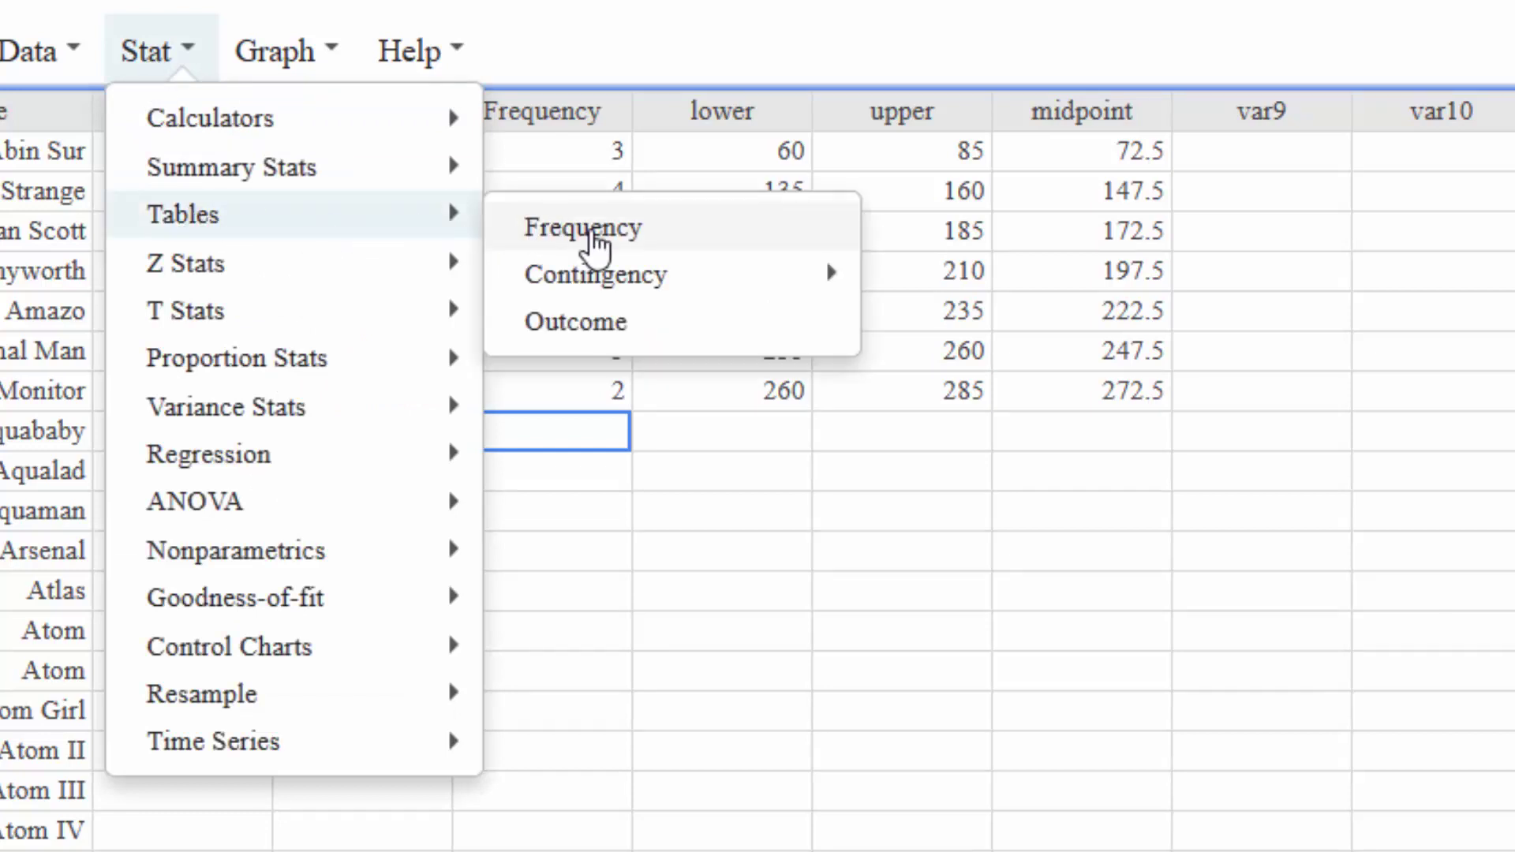
{"action": "left_click", "coordinate": [596, 243]}
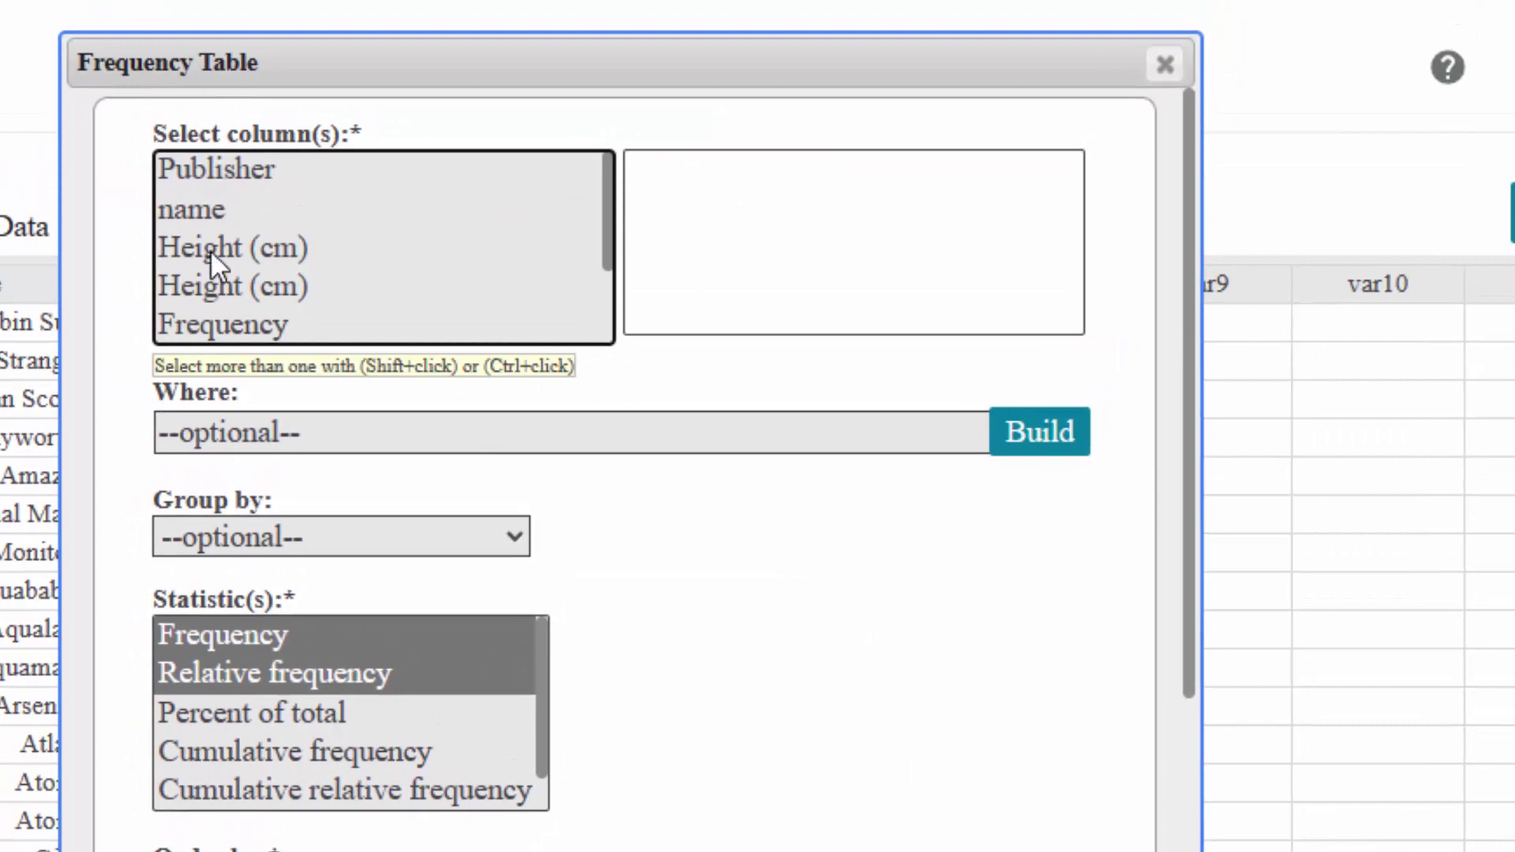
{"action": "left_click", "coordinate": [210, 250]}
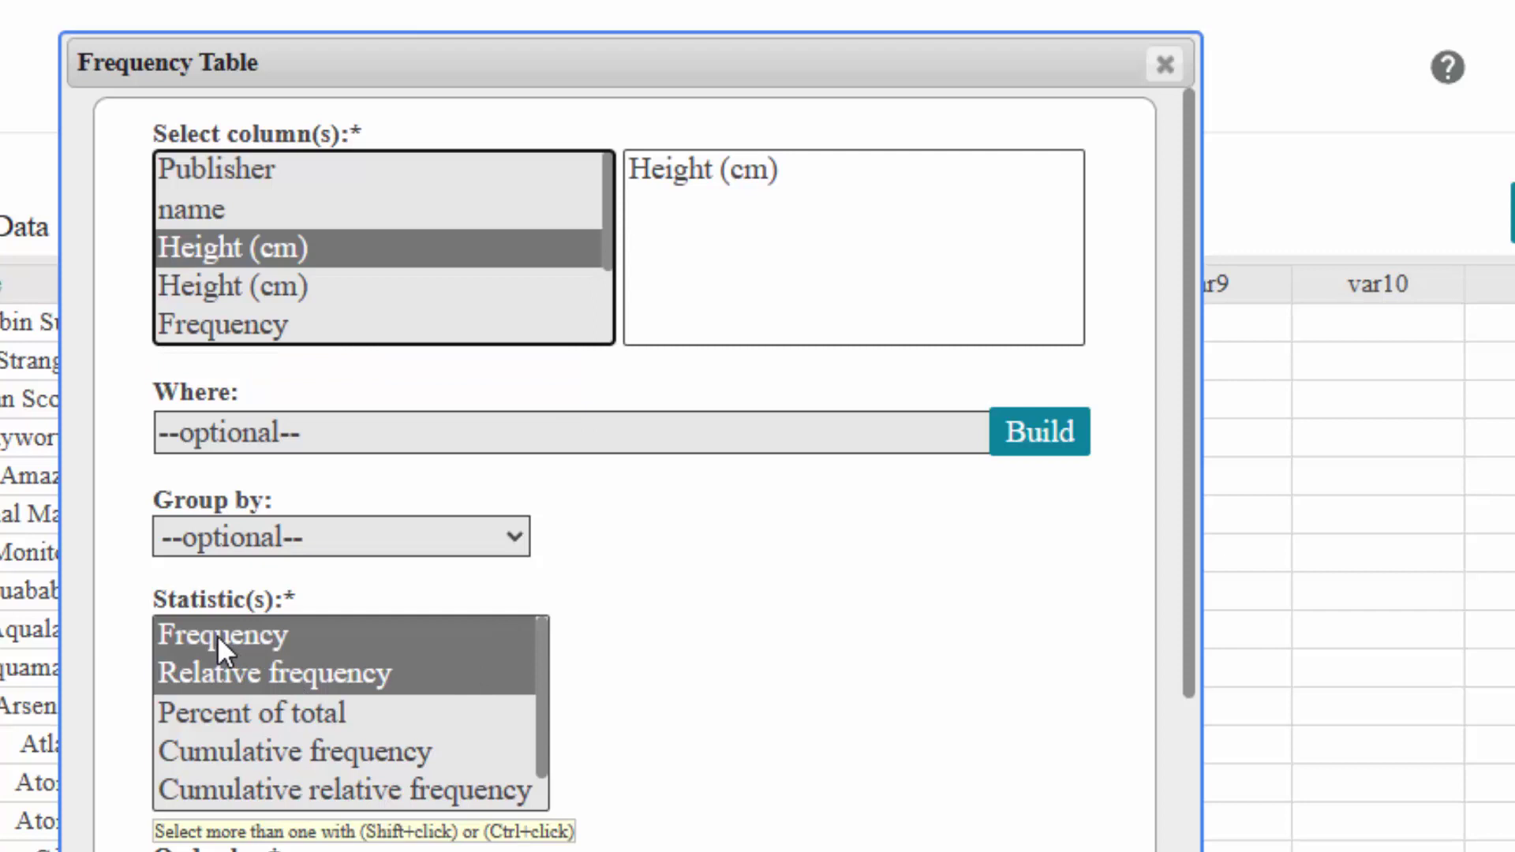
{"action": "left_click", "coordinate": [231, 756]}
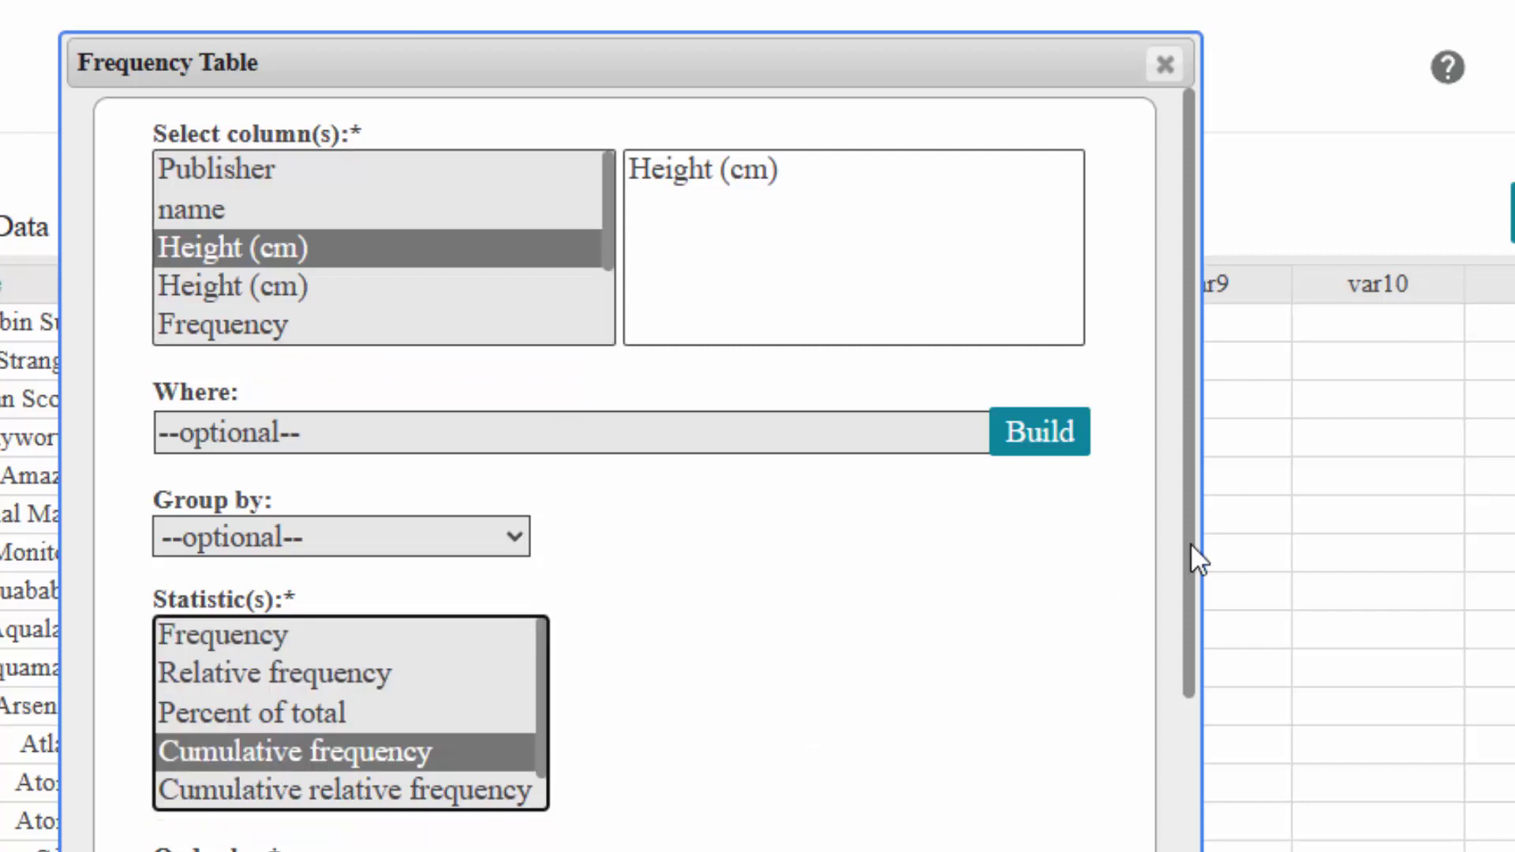
{"action": "left_click_drag", "start_coordinate": [1198, 560], "coordinate": [1182, 801]}
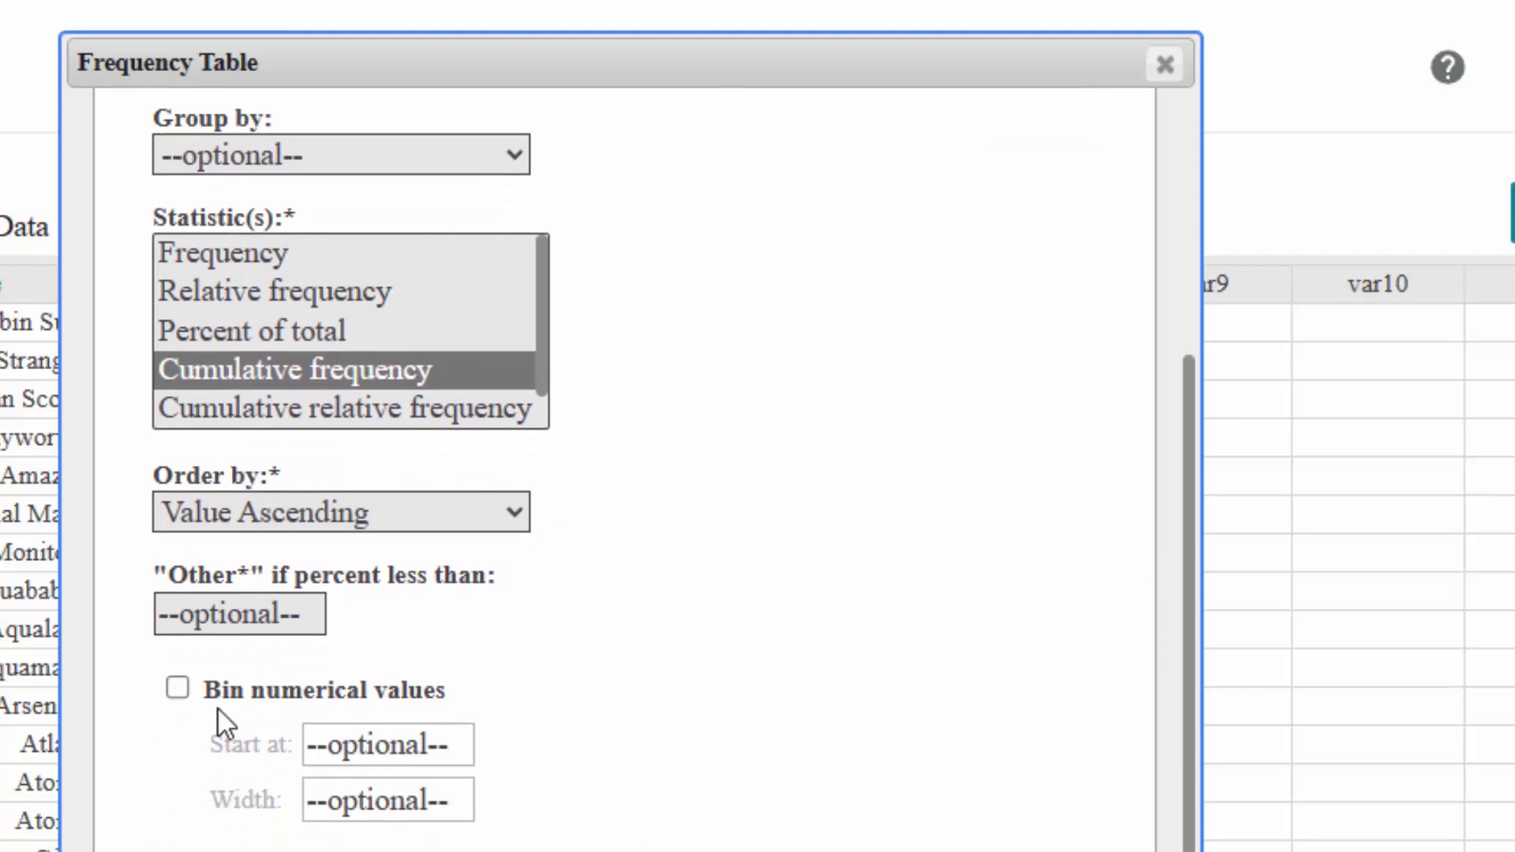
Bin the heights starting at 60 with width 25 and store results in the data table.
{"action": "left_click", "coordinate": [178, 690]}
{"action": "left_click", "coordinate": [387, 747]}
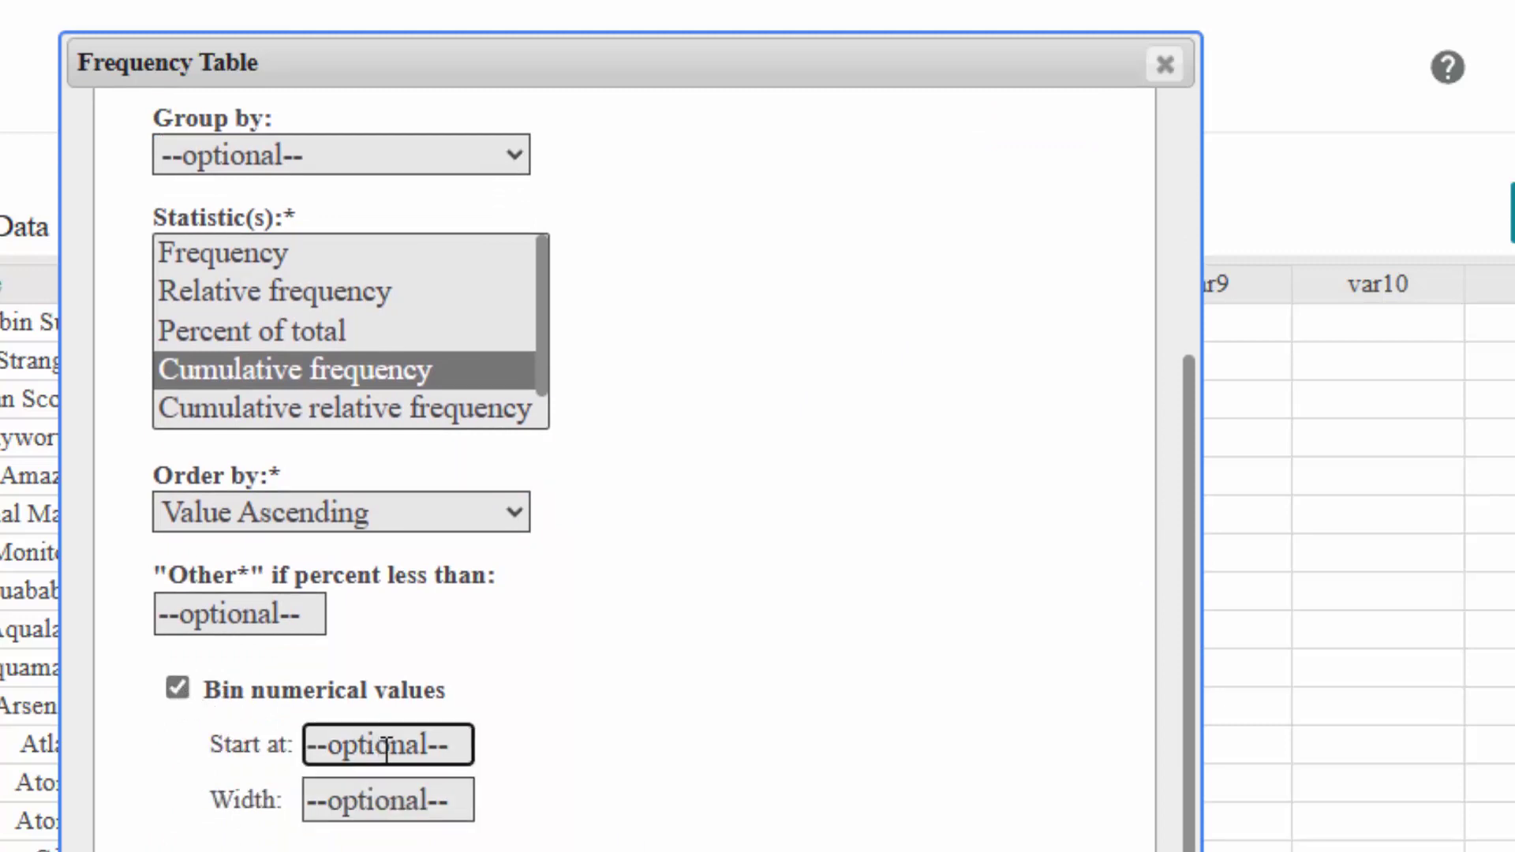
{"action": "type", "text": "60"}
{"action": "left_click", "coordinate": [388, 799]}
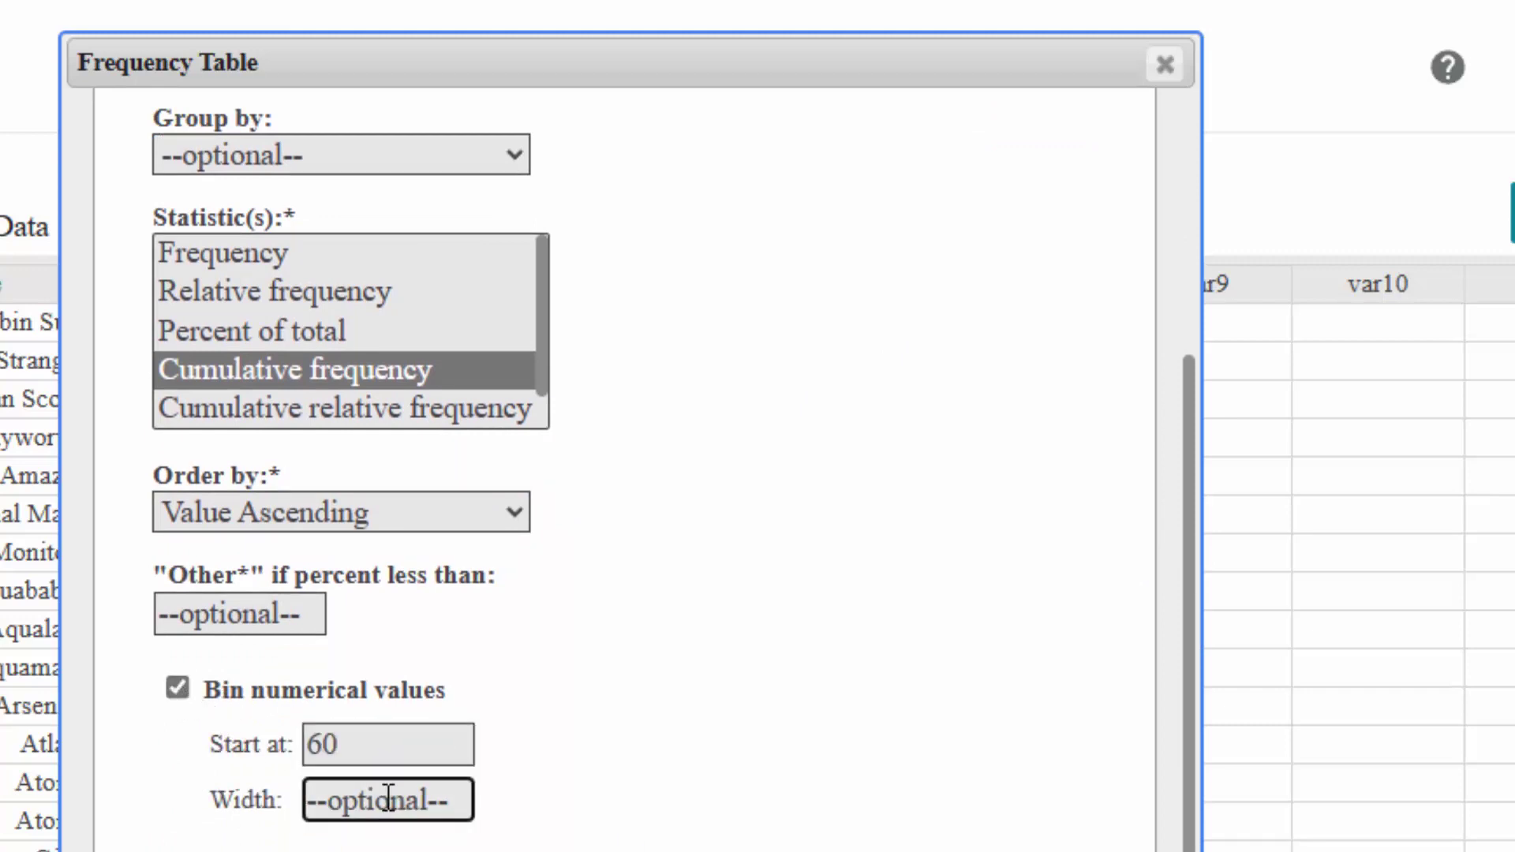
{"action": "type", "text": "25"}
{"action": "key", "text": "Tab"}
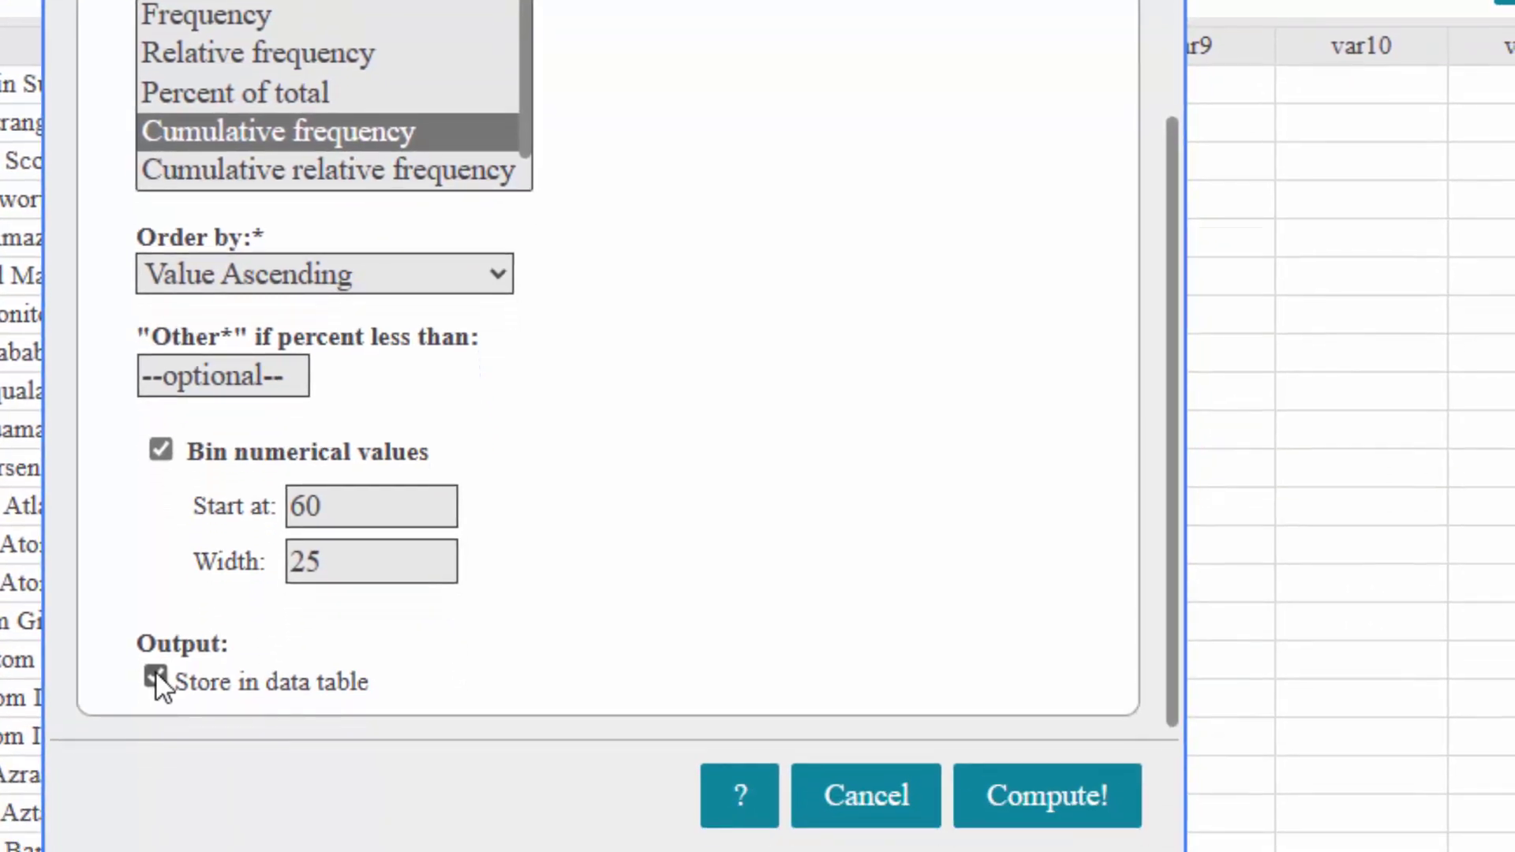
{"action": "left_click", "coordinate": [156, 677]}
{"action": "scroll", "coordinate": [919, 451], "scroll_direction": "up", "scroll_amount": 5}
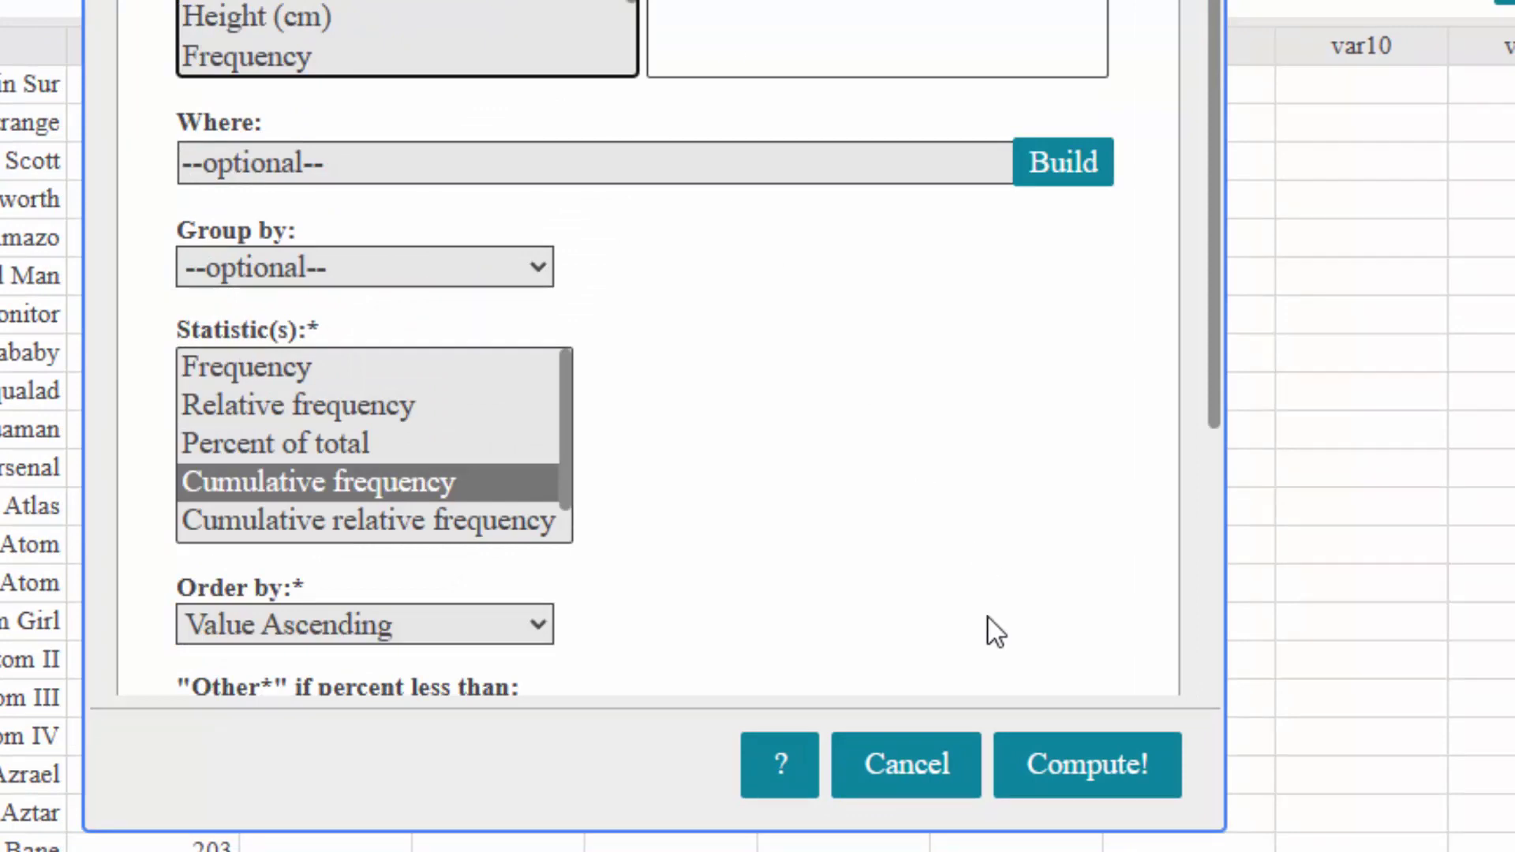
Compute the table and close the results, adding Cumulative Frequency values 3 through 146.
{"action": "left_click", "coordinate": [1075, 767]}
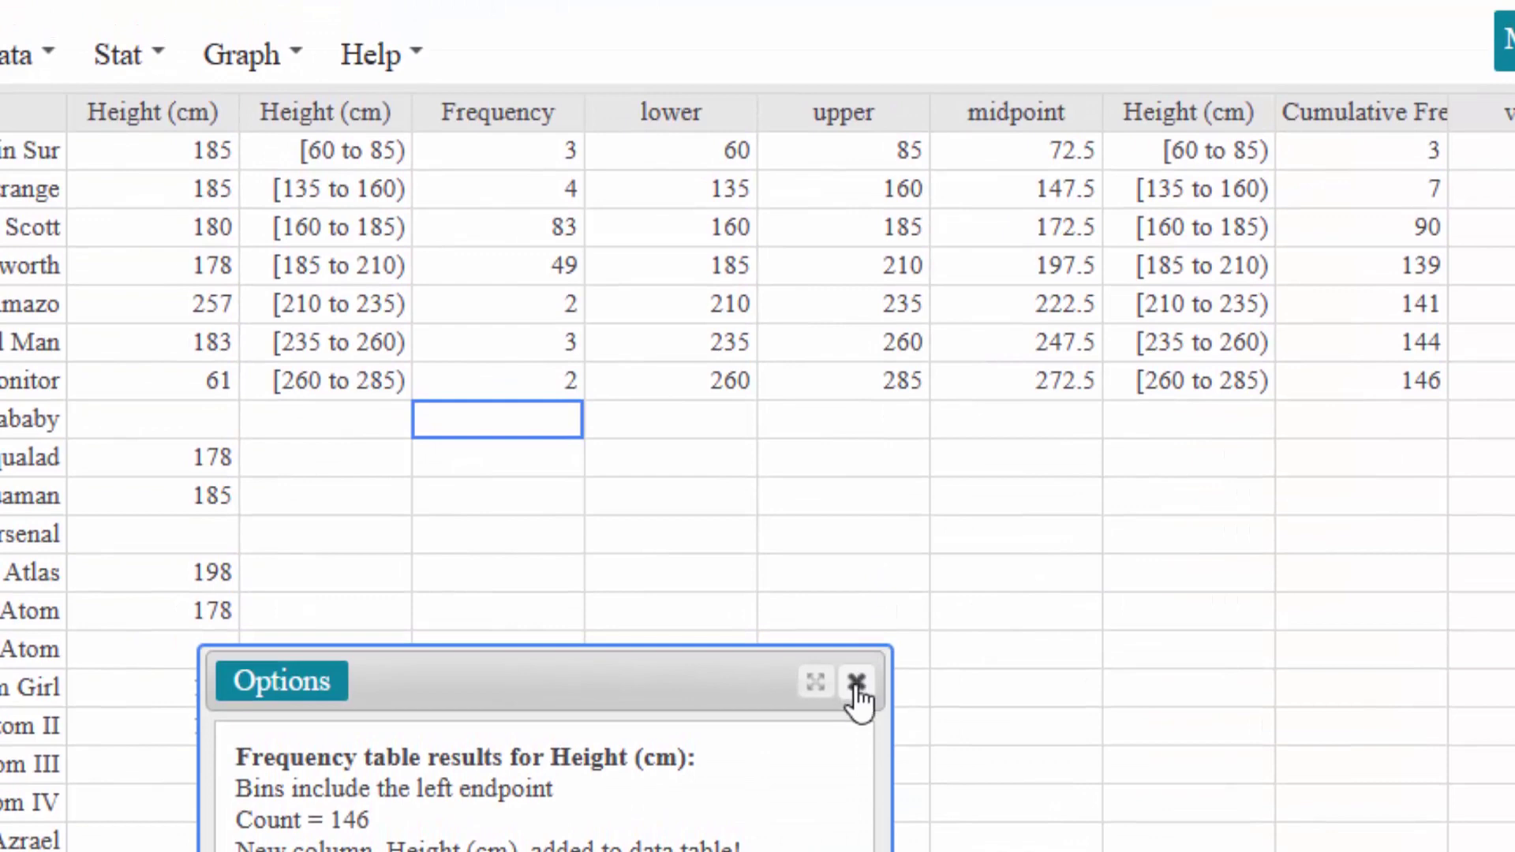
{"action": "left_click", "coordinate": [856, 683]}
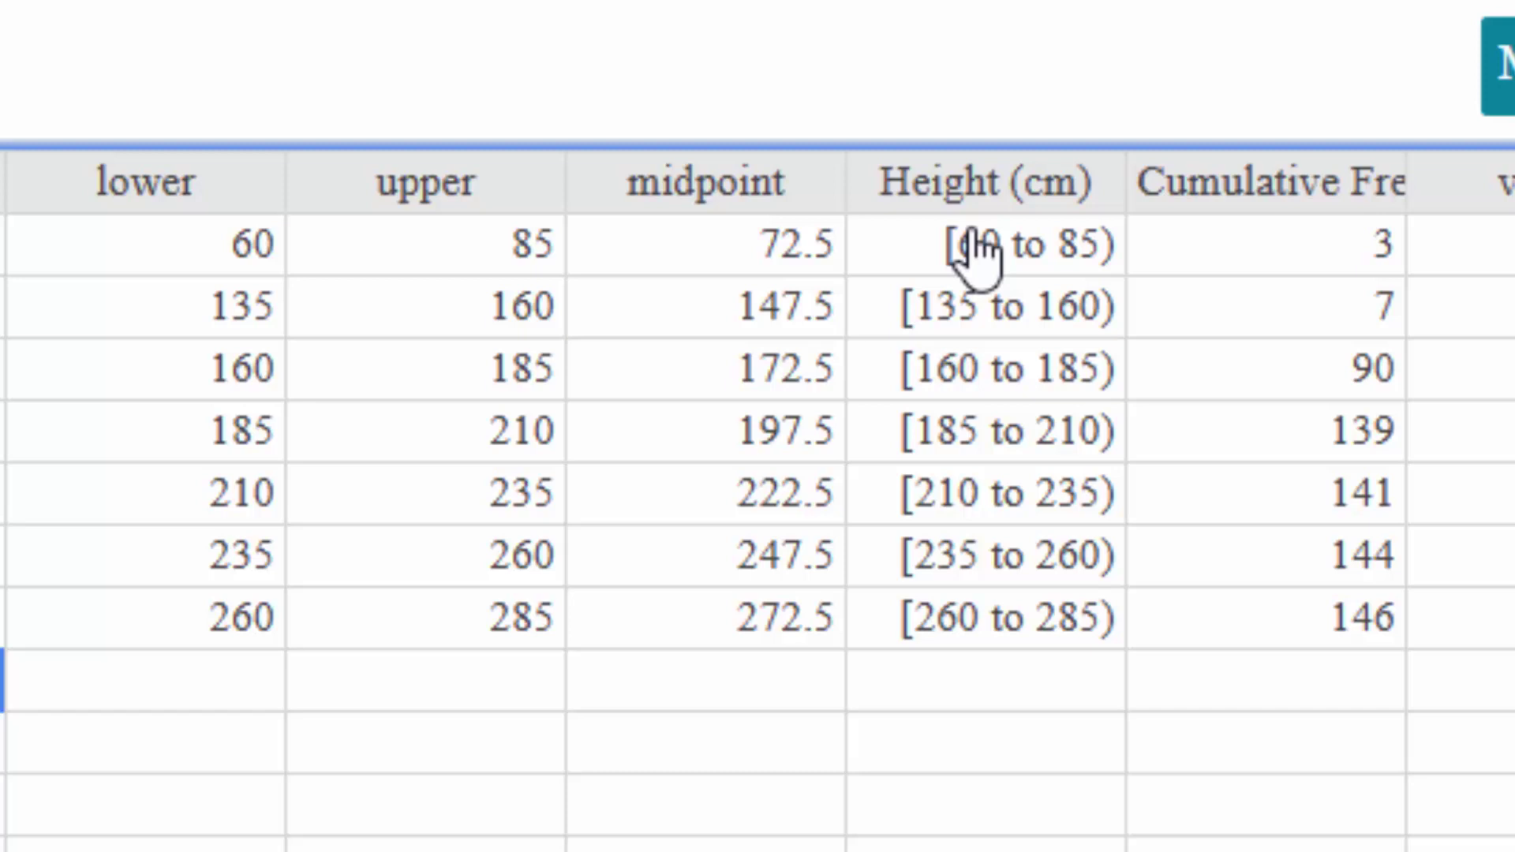
{"action": "mouse_move", "coordinate": [1268, 220]}
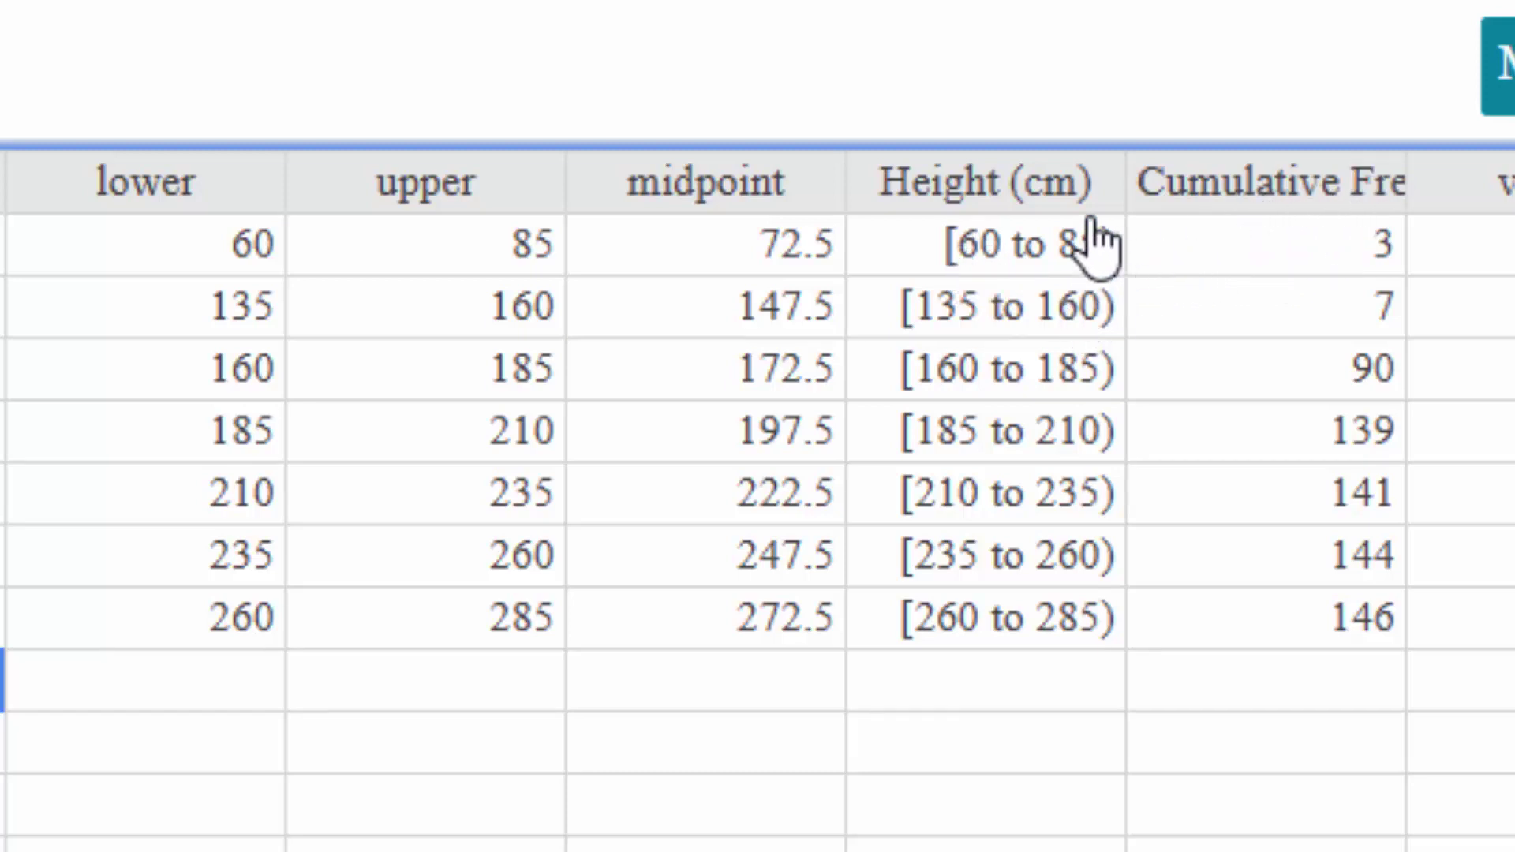
Delete the duplicate Height (cm) class column and cut the seven midpoint values.
{"action": "left_click", "coordinate": [1095, 188]}
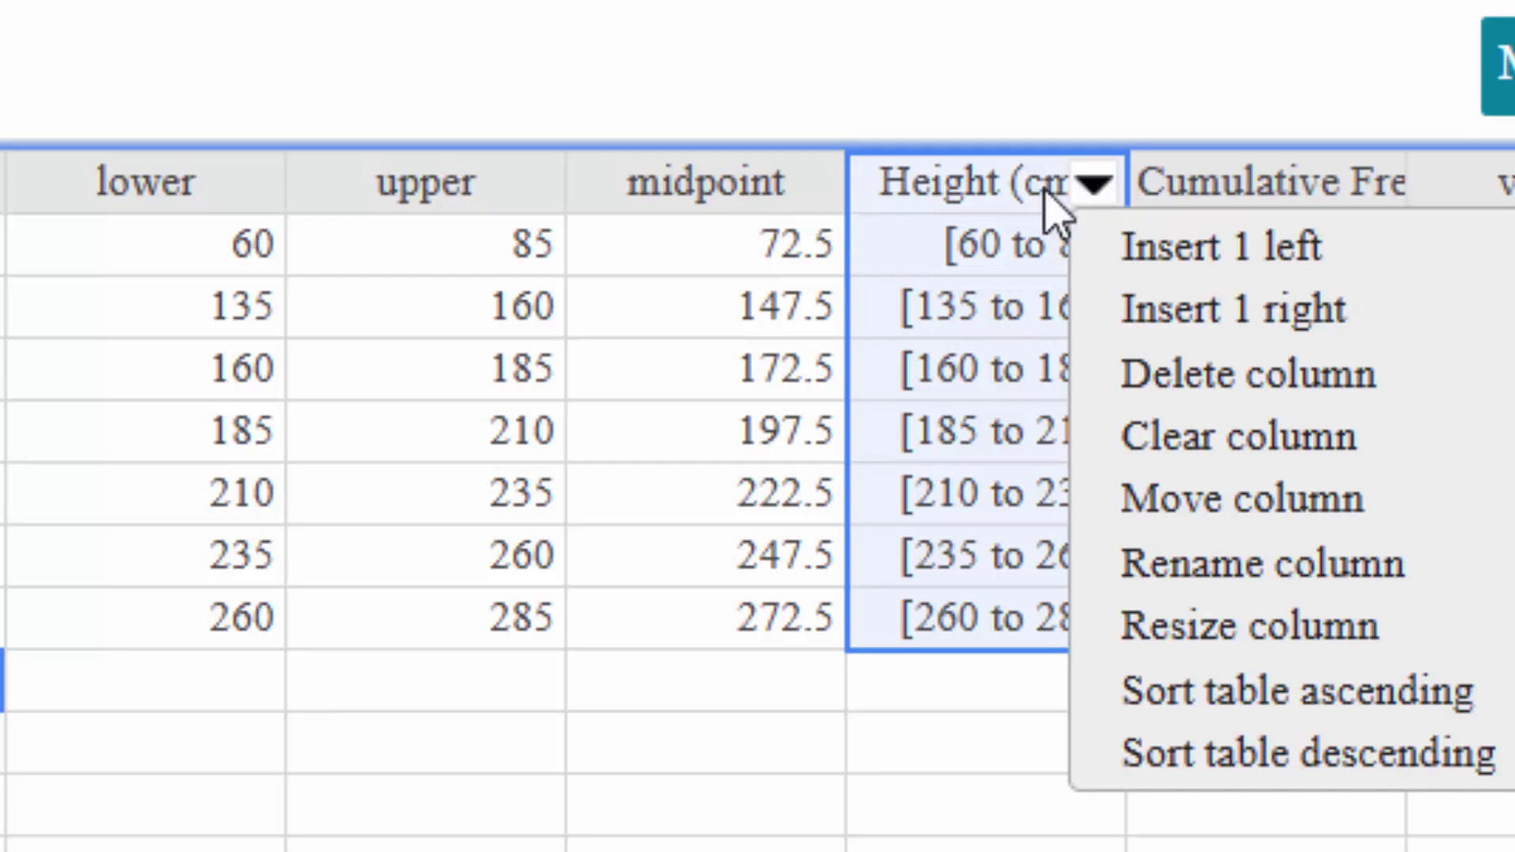
{"action": "left_click", "coordinate": [1180, 395]}
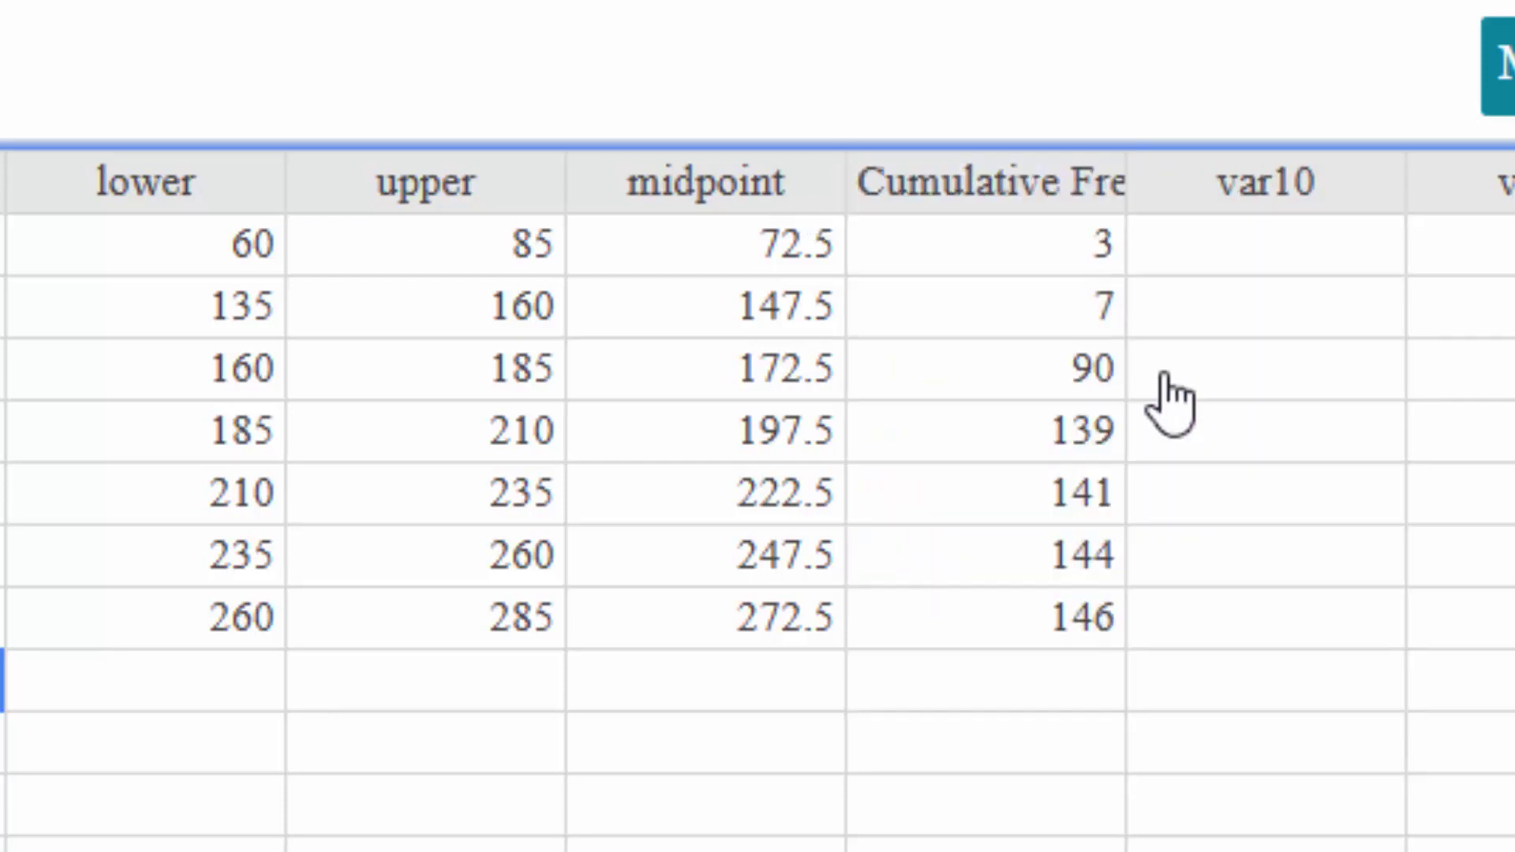
{"action": "left_click", "coordinate": [725, 244]}
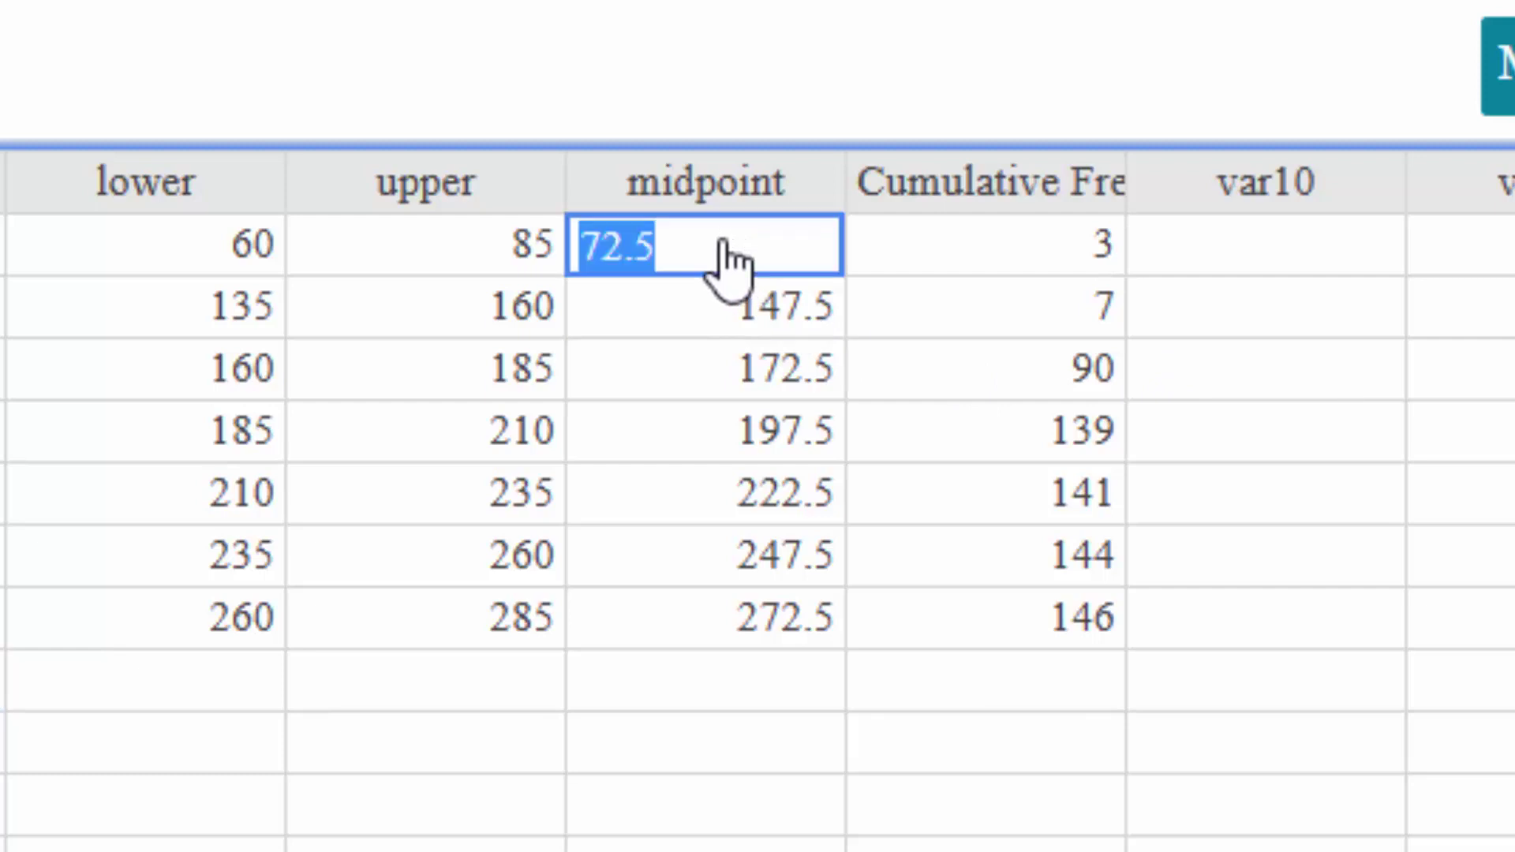
{"action": "left_click_drag", "start_coordinate": [726, 245], "coordinate": [740, 611]}
{"action": "key", "text": "ctrl+c"}
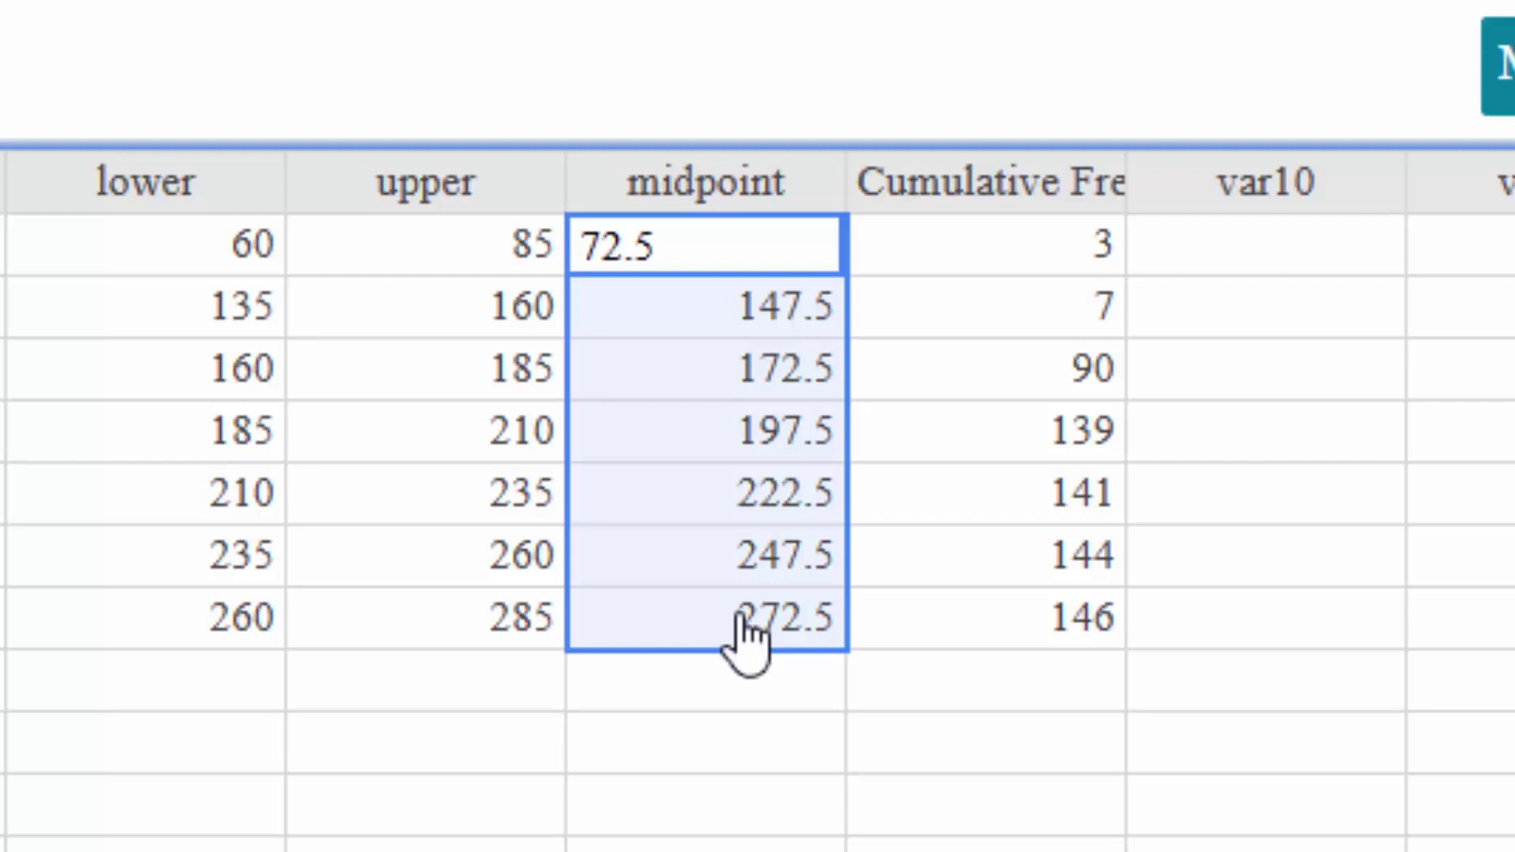
{"action": "key", "text": "Delete"}
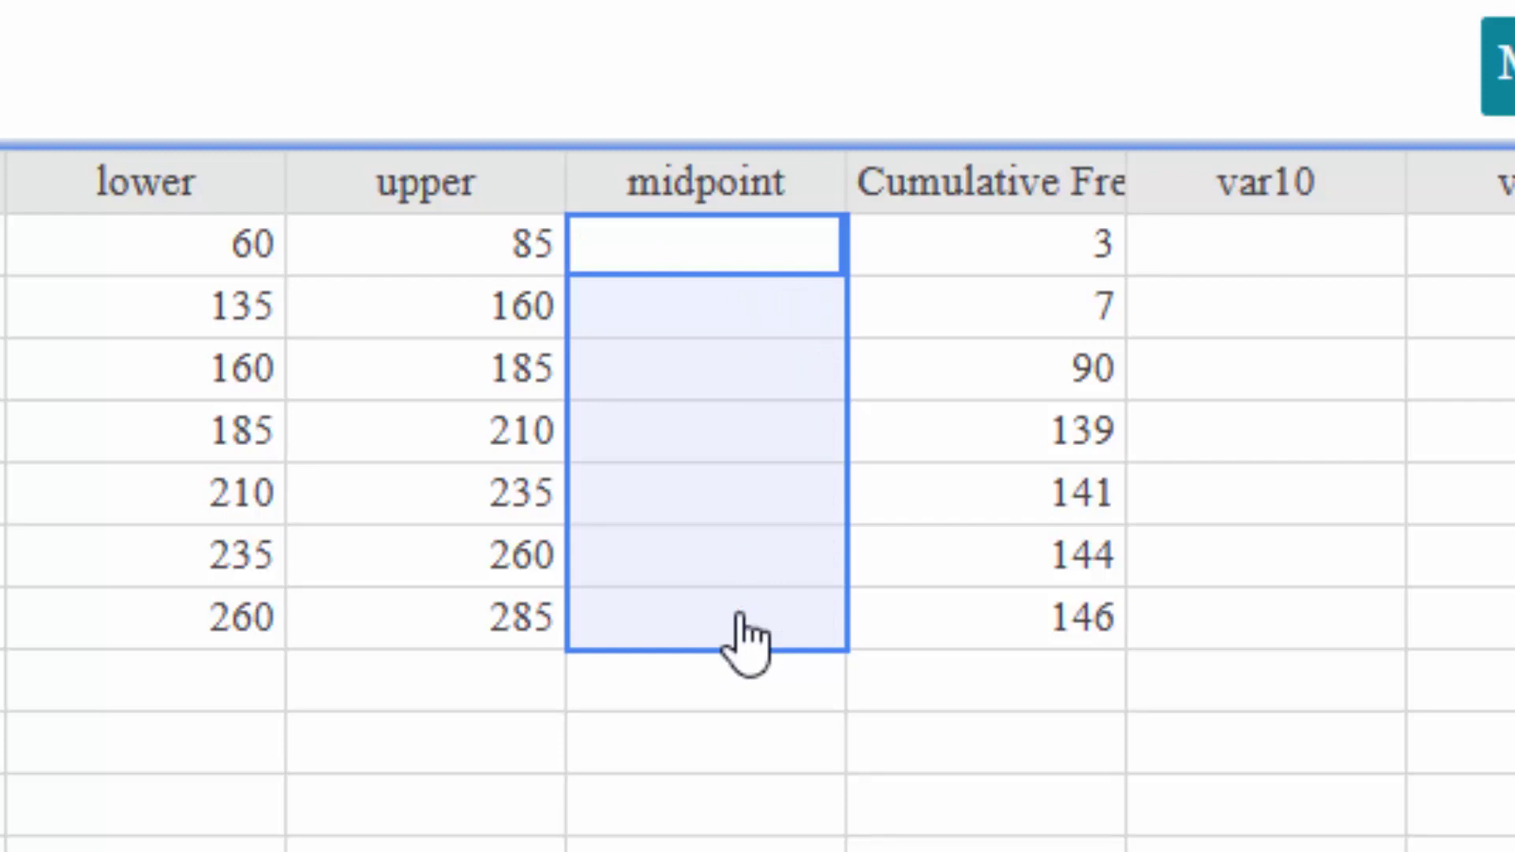
Paste midpoints 72.5–272.5 one row lower and enter 60 in the first cell.
{"action": "left_click", "coordinate": [726, 311]}
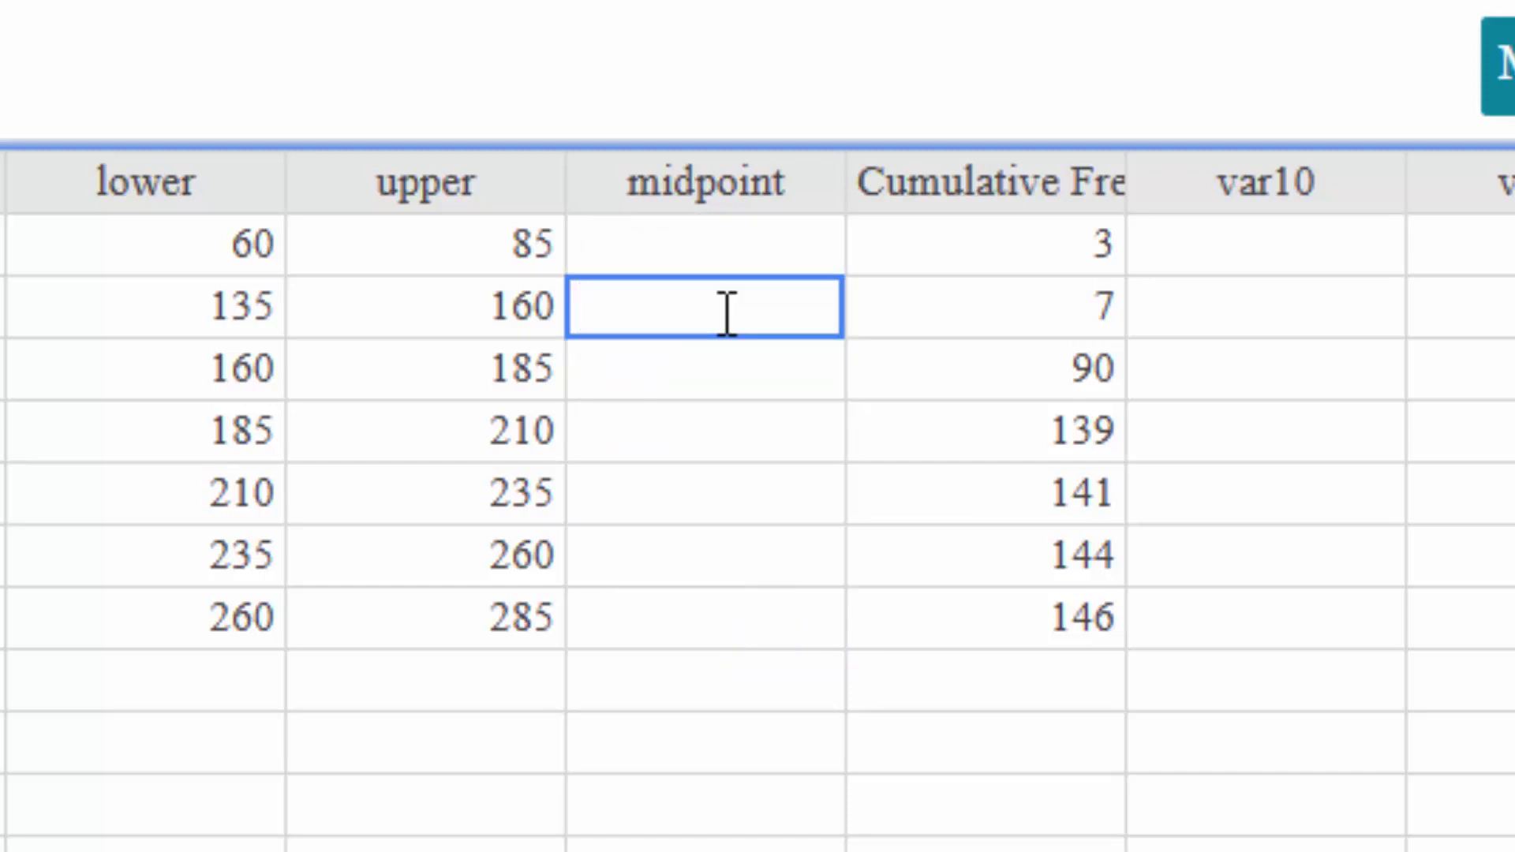
{"action": "key", "text": "ctrl+v"}
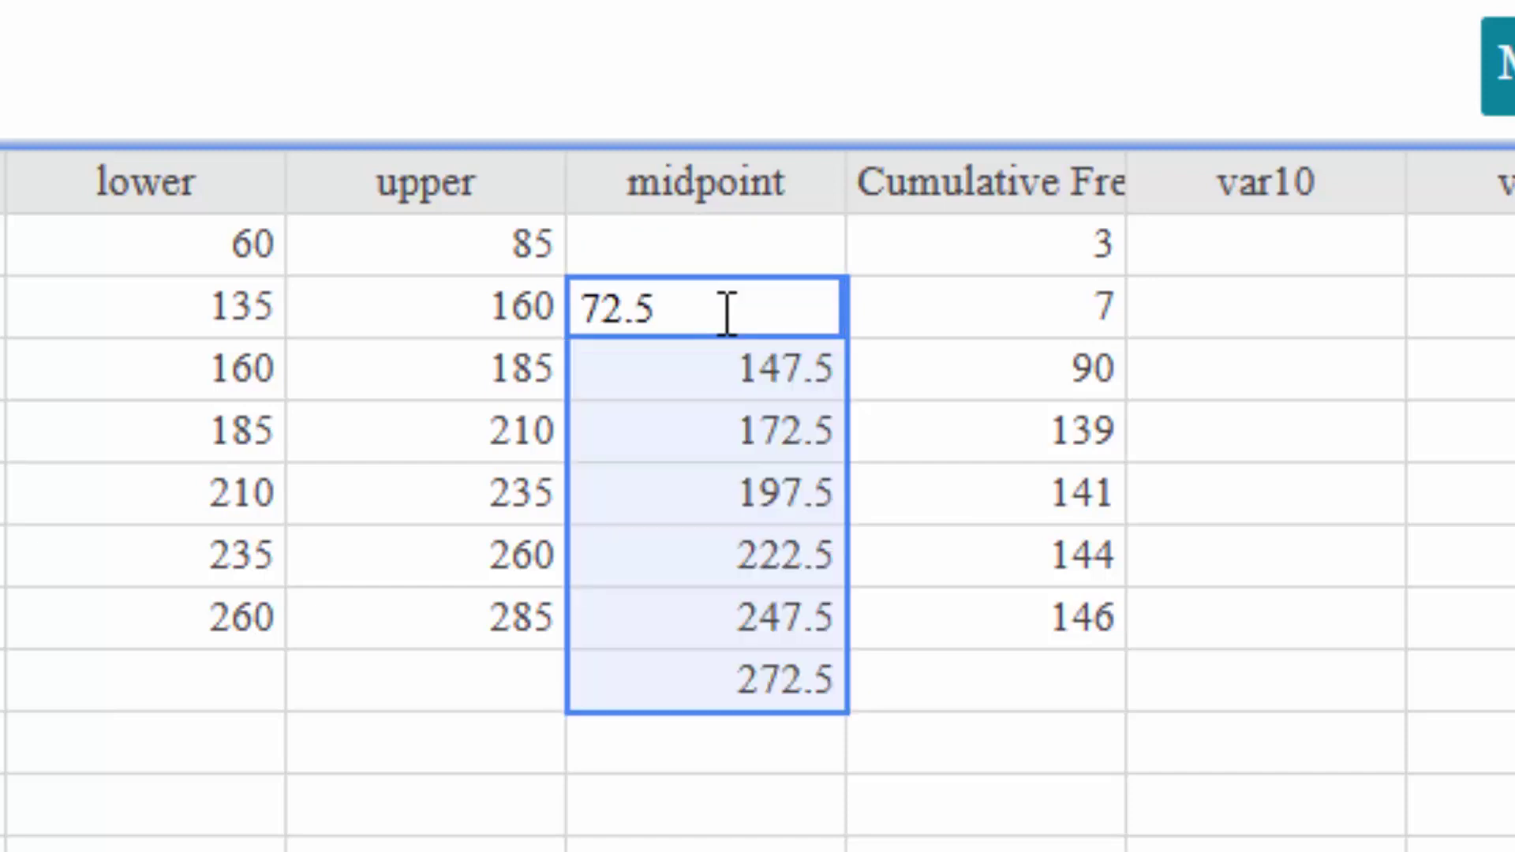
{"action": "left_click", "coordinate": [737, 254]}
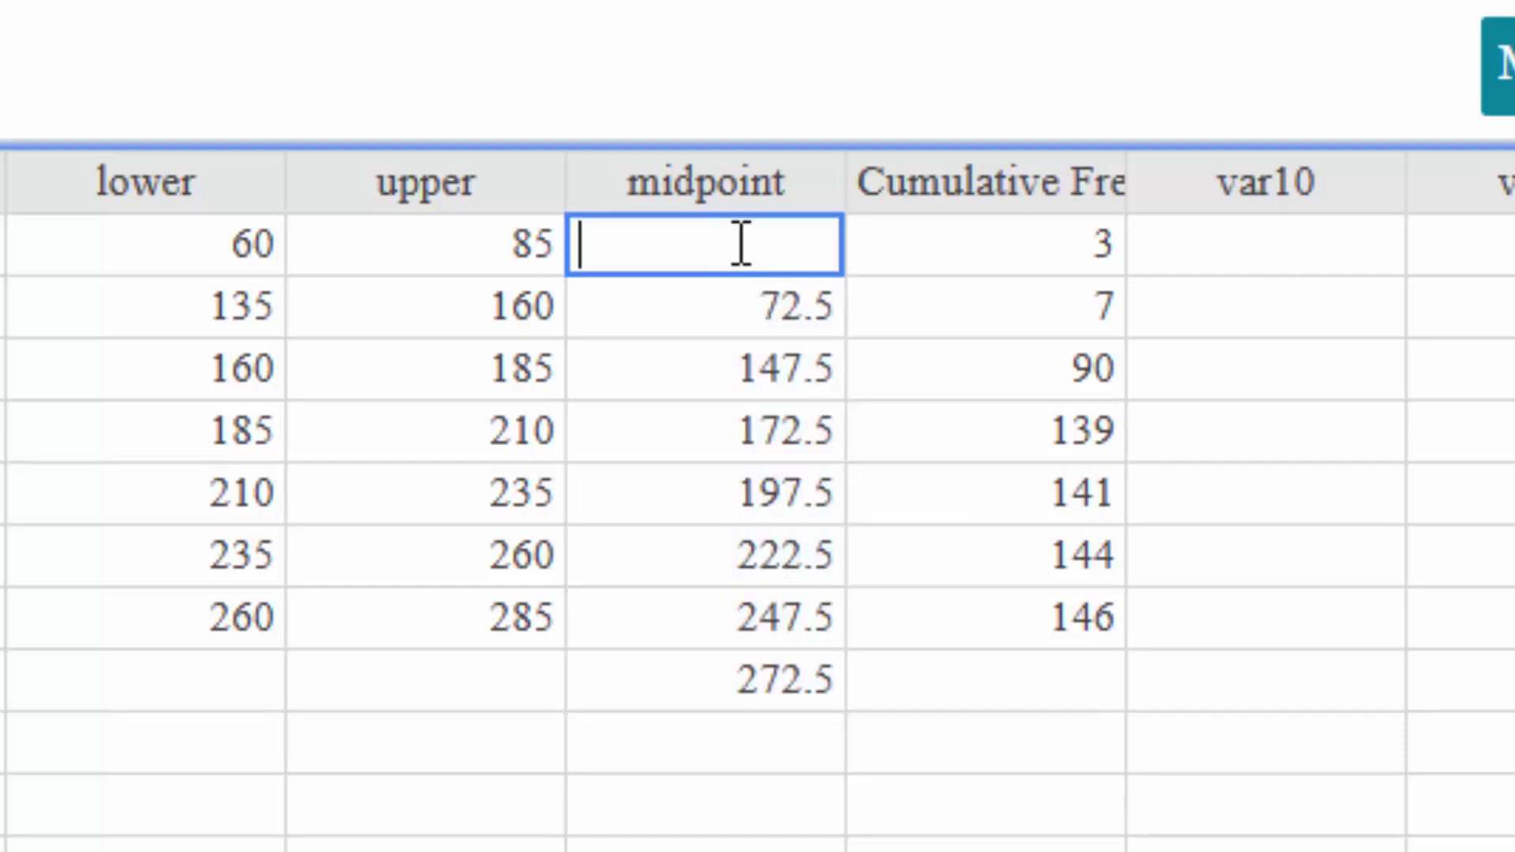
{"action": "type", "text": "60"}
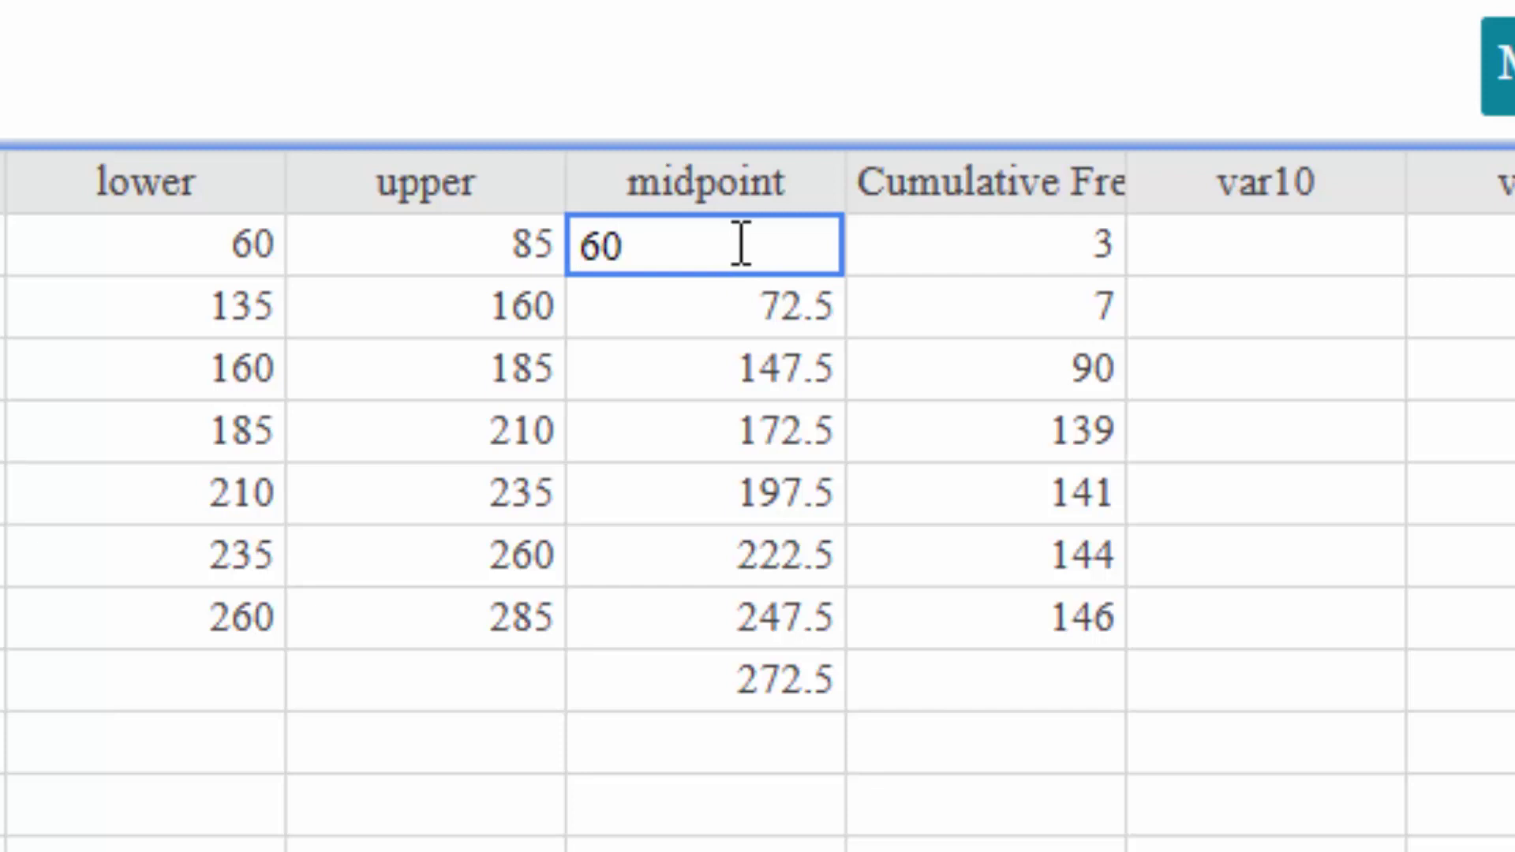
Move cumulative frequencies 3–146 down one row and enter 0 in the first cell.
{"action": "left_click", "coordinate": [1025, 243]}
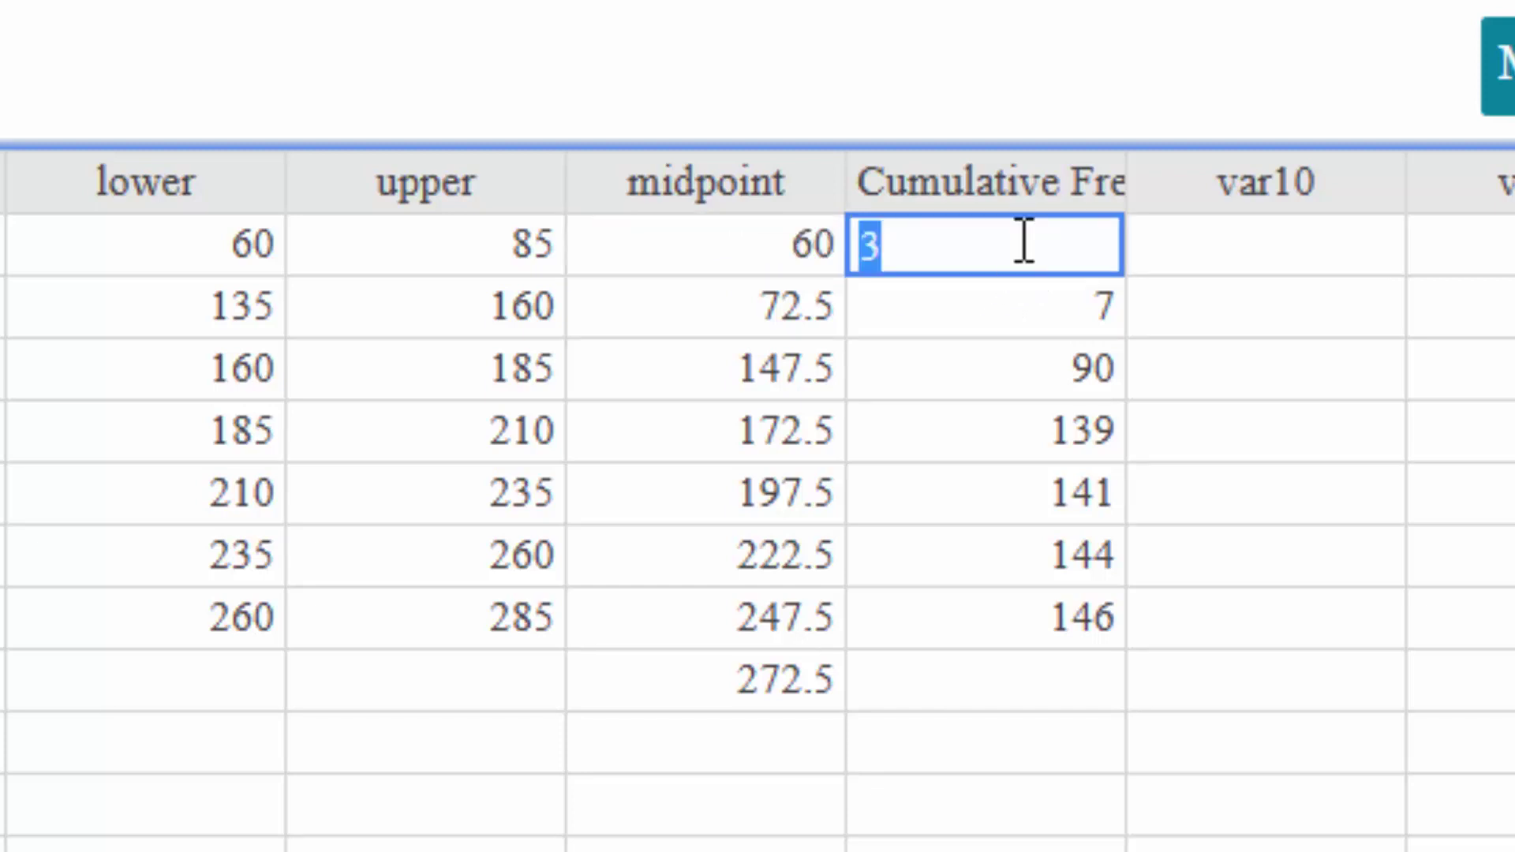
{"action": "left_click_drag", "start_coordinate": [1024, 243], "coordinate": [1038, 631]}
{"action": "key", "text": "ctrl+c"}
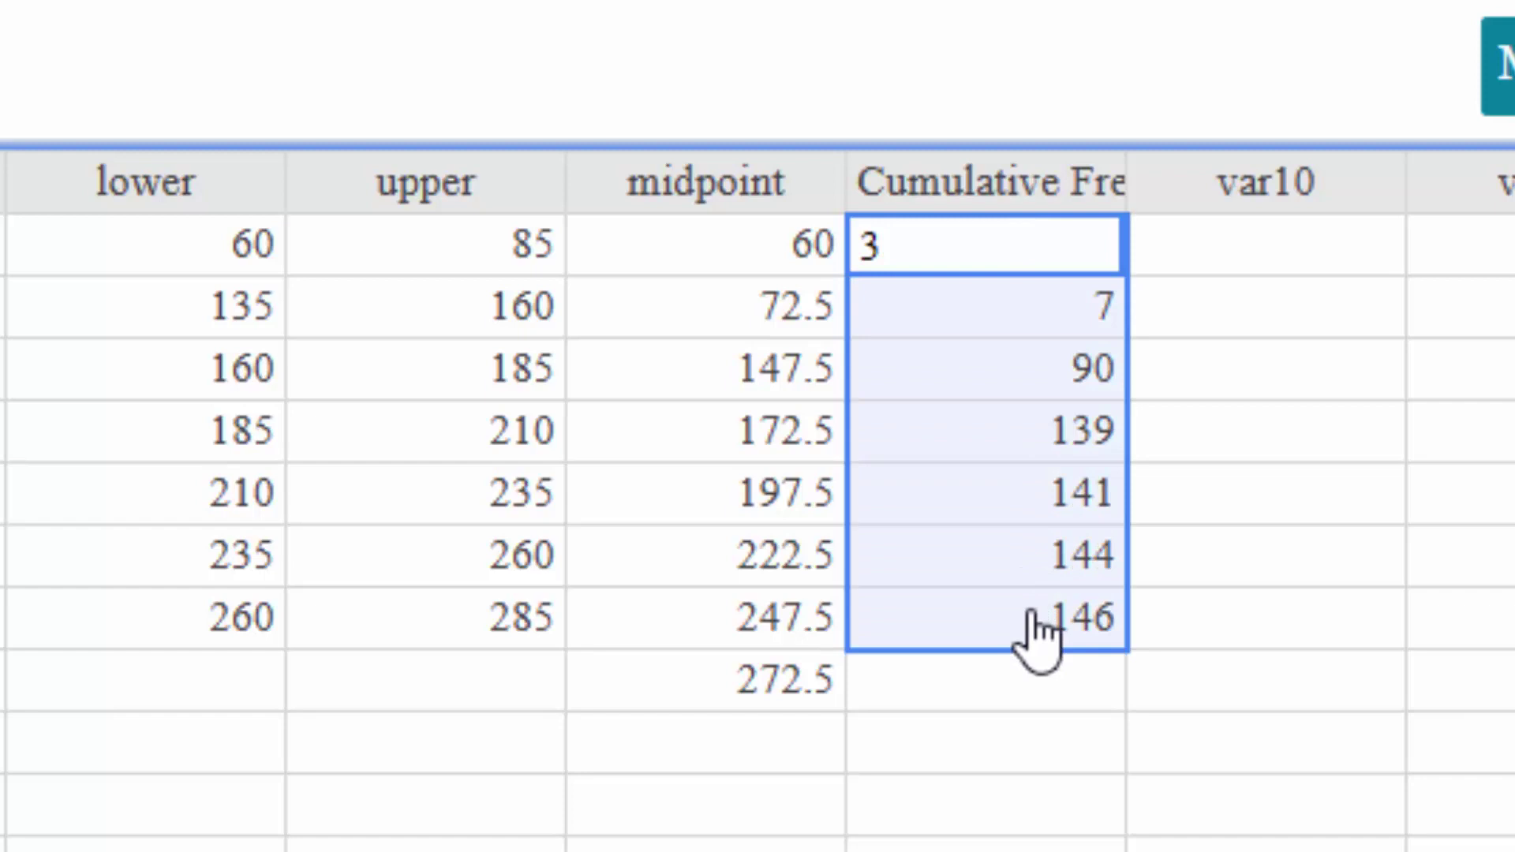
{"action": "key", "text": "Delete"}
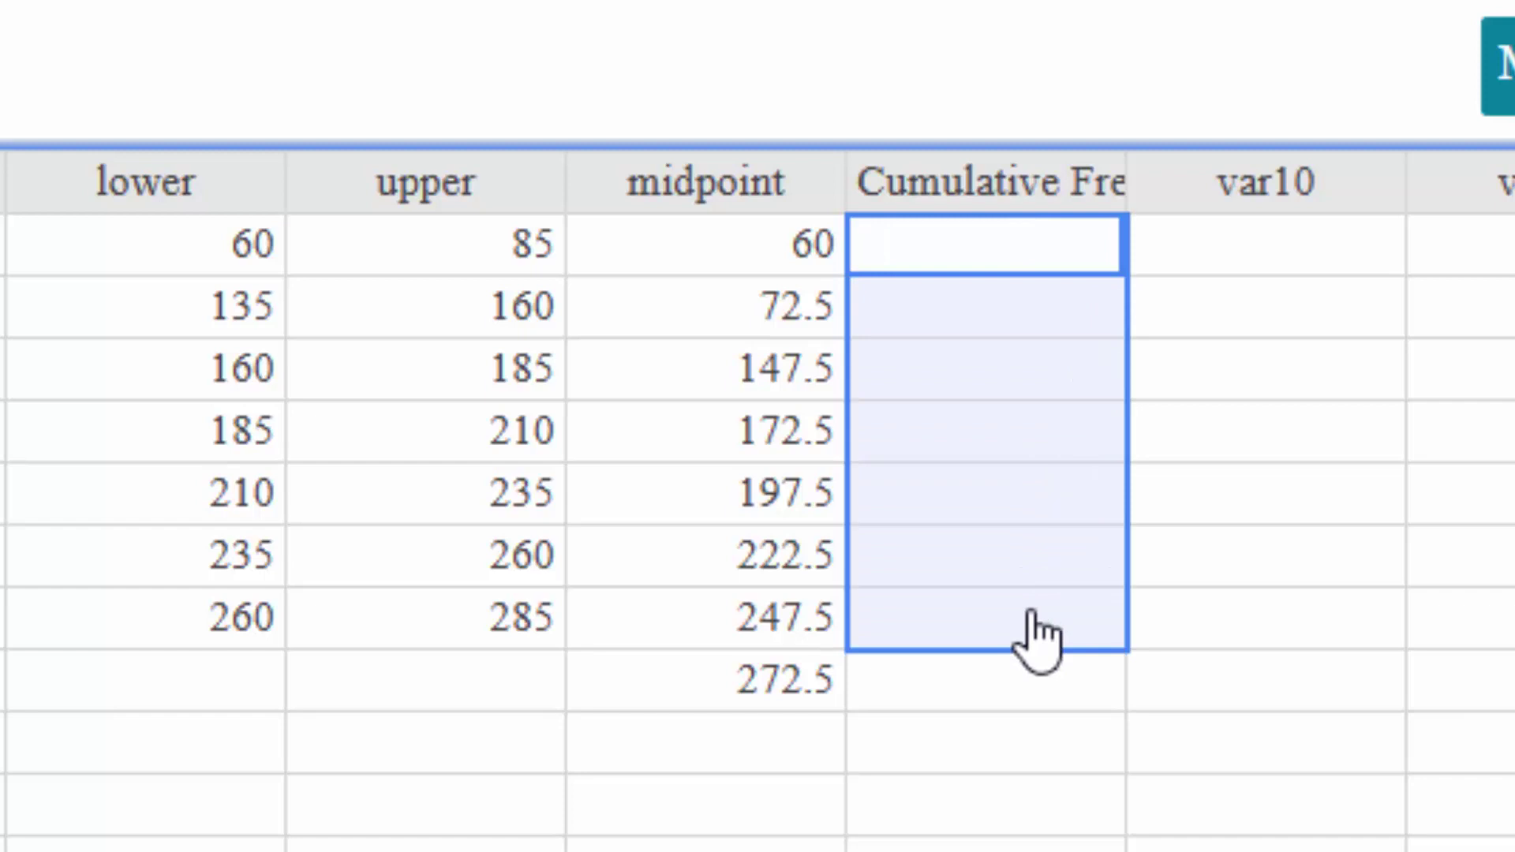
{"action": "left_click", "coordinate": [1024, 302]}
{"action": "key", "text": "ctrl+v"}
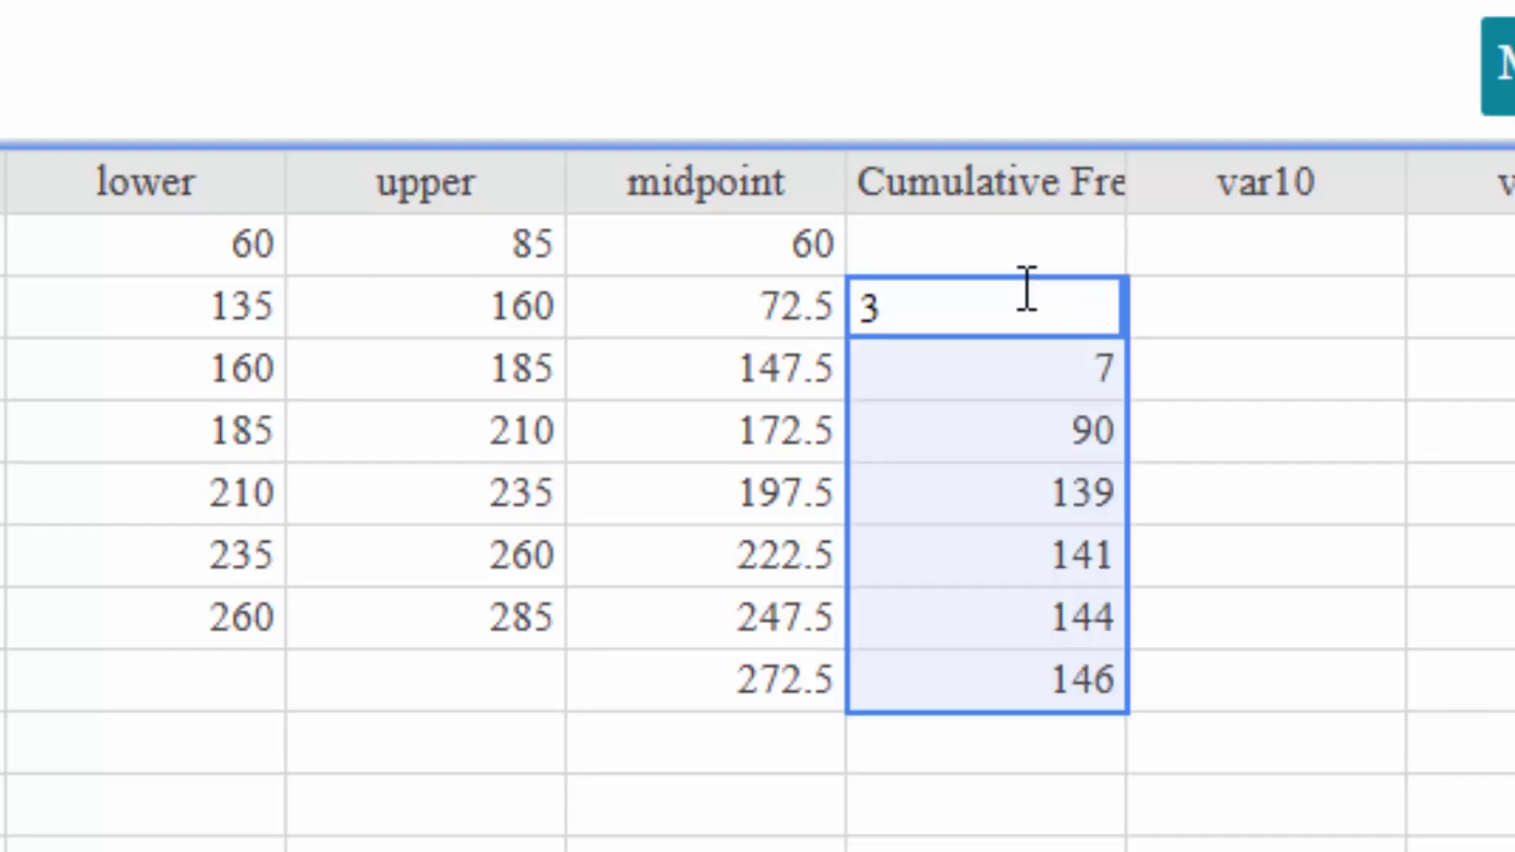
{"action": "left_click", "coordinate": [1044, 239]}
{"action": "type", "text": "0"}
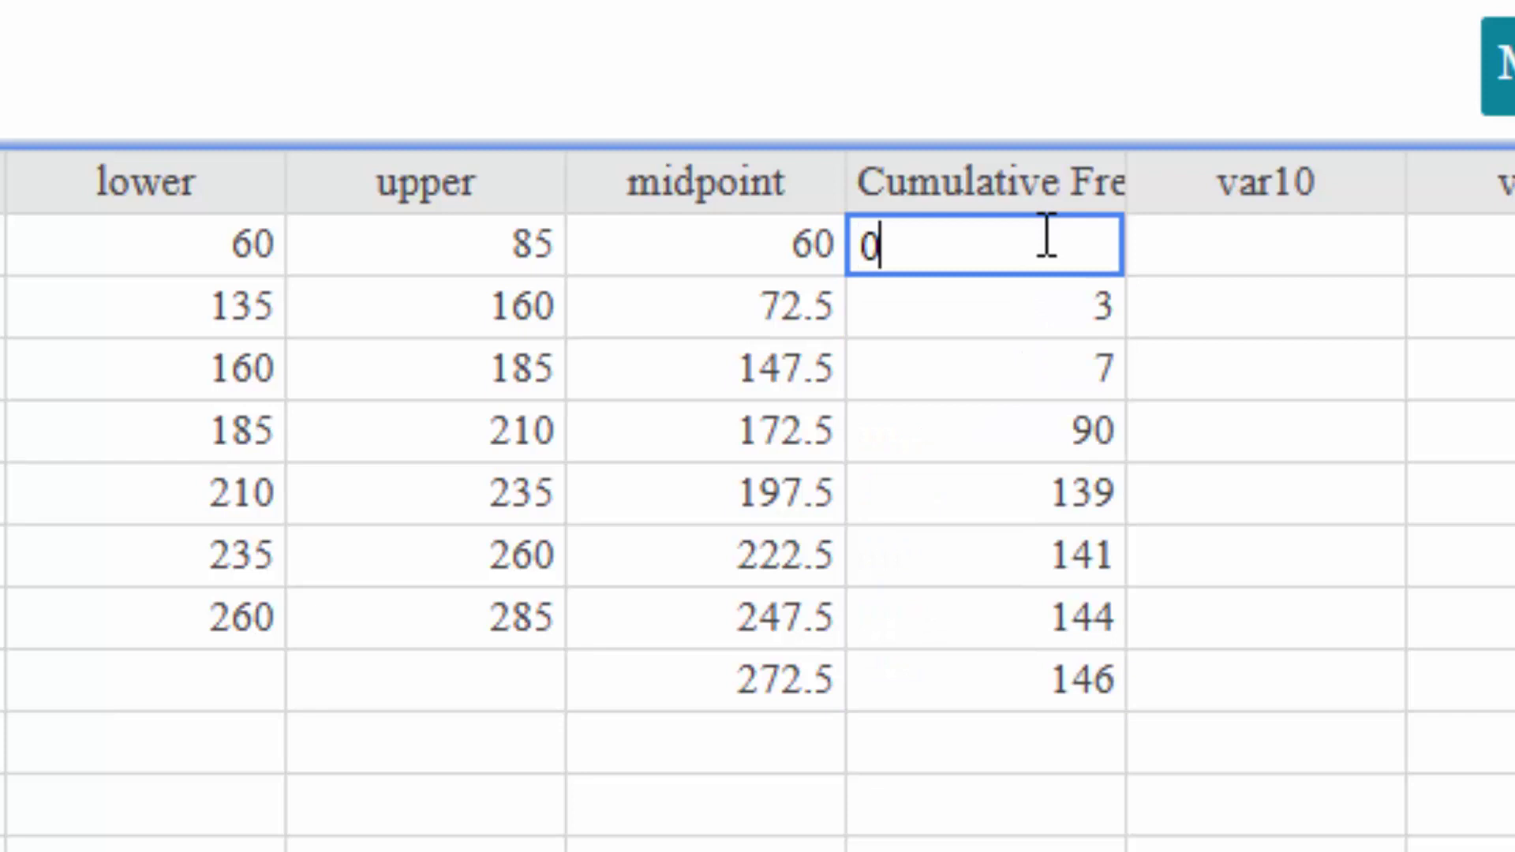
{"action": "left_click", "coordinate": [1026, 367]}
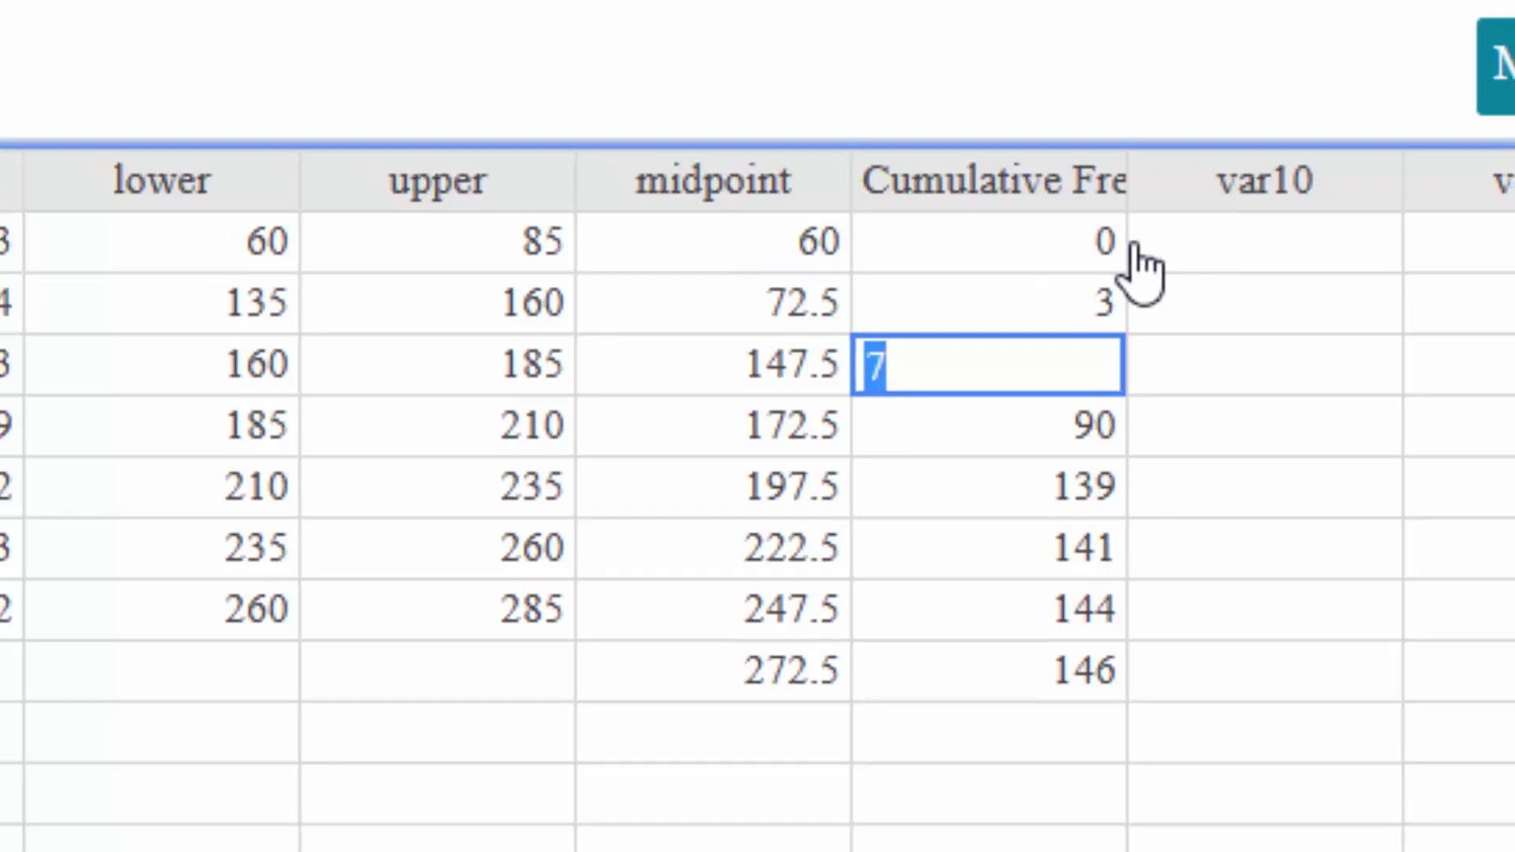
Set up a Scatter Plot with midpoint as X and Cumulative Frequency as Y.
{"action": "left_click", "coordinate": [257, 84]}
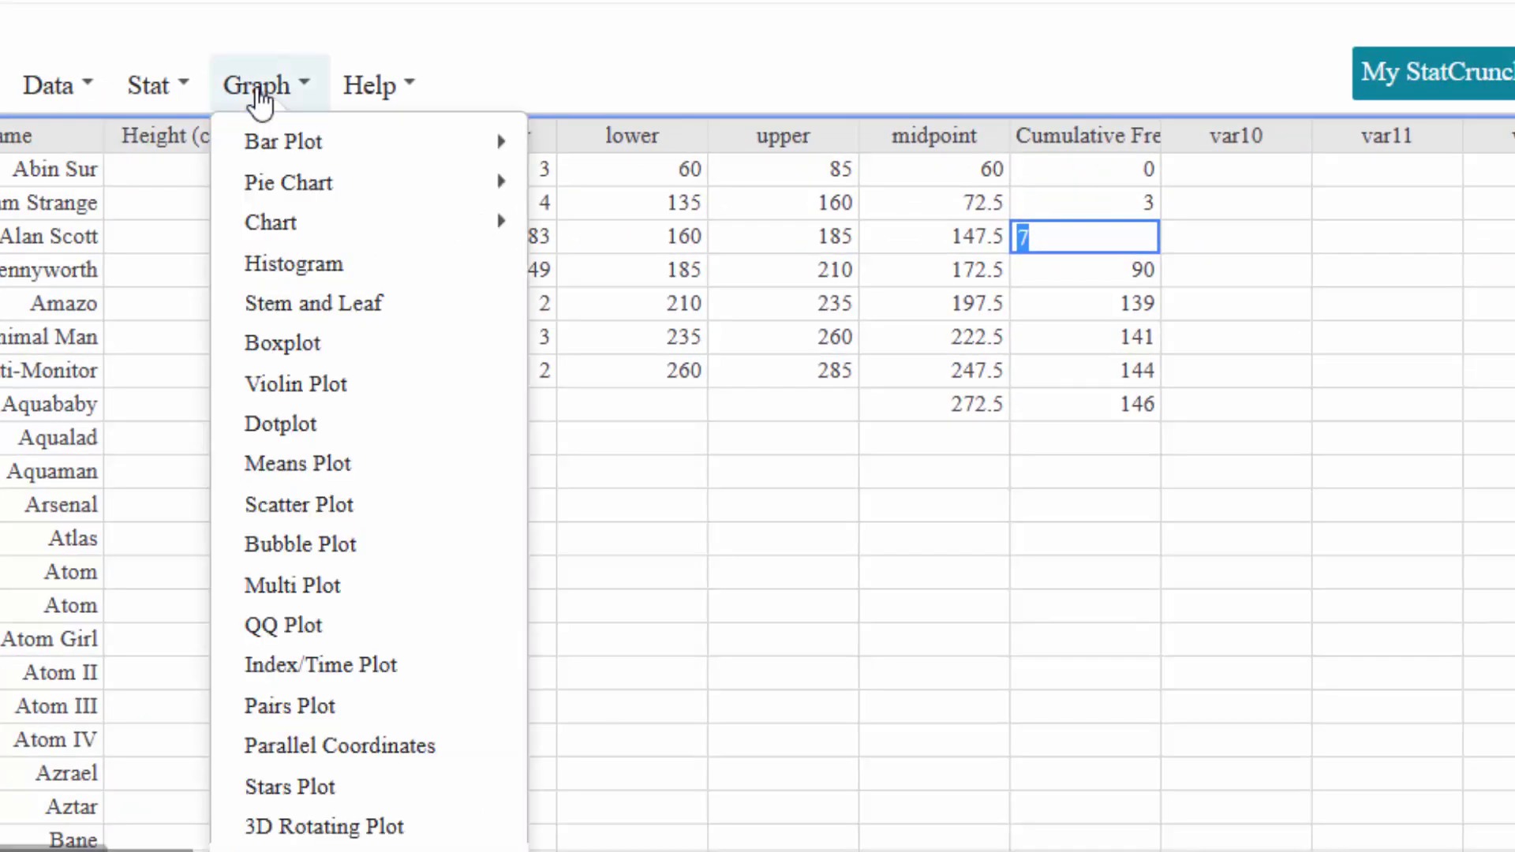
{"action": "left_click", "coordinate": [271, 509]}
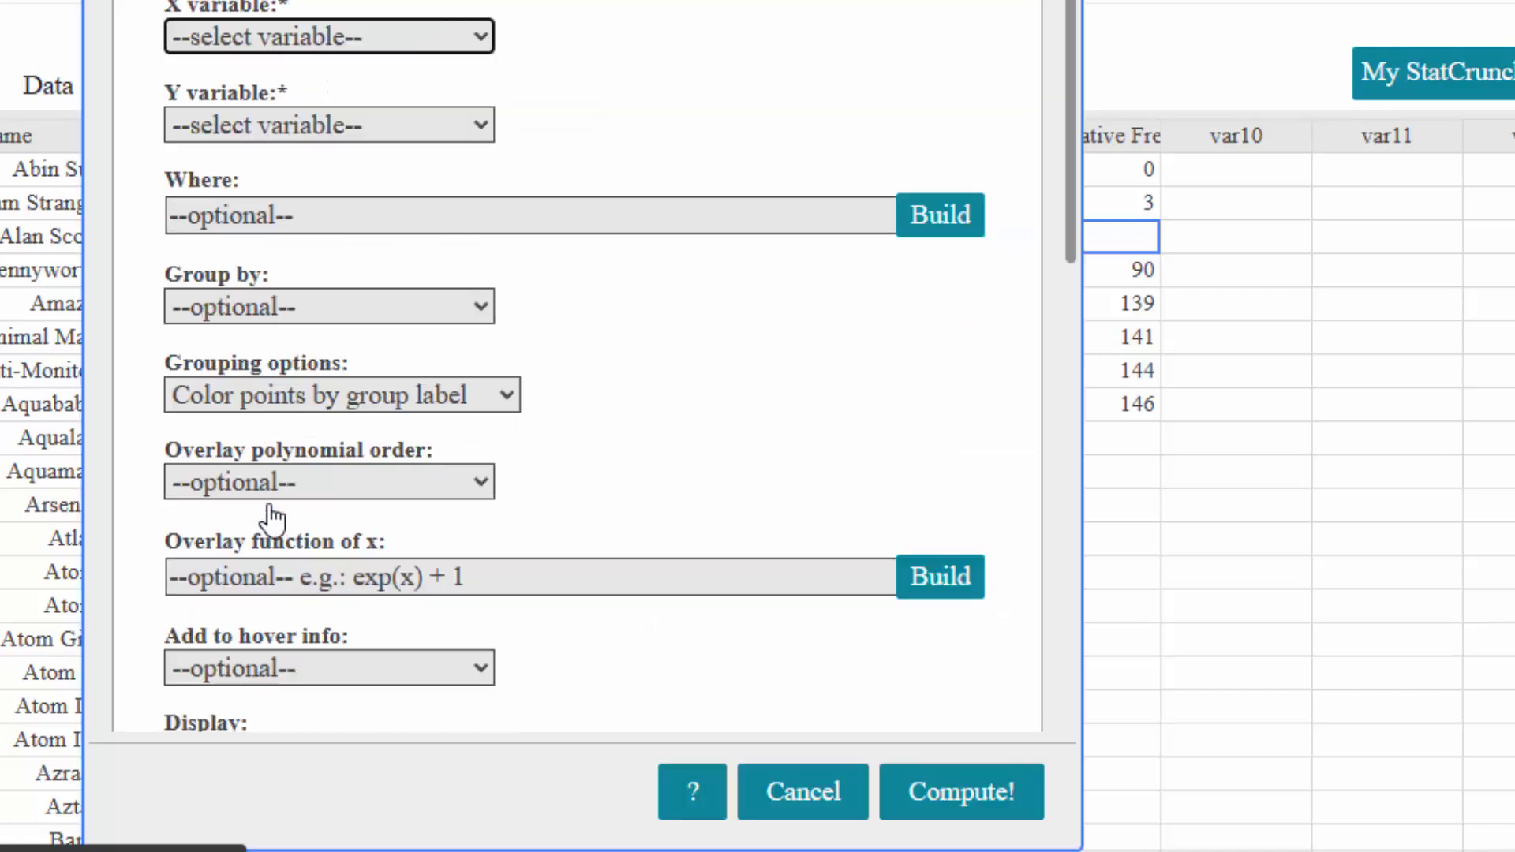
{"action": "left_click", "coordinate": [277, 36]}
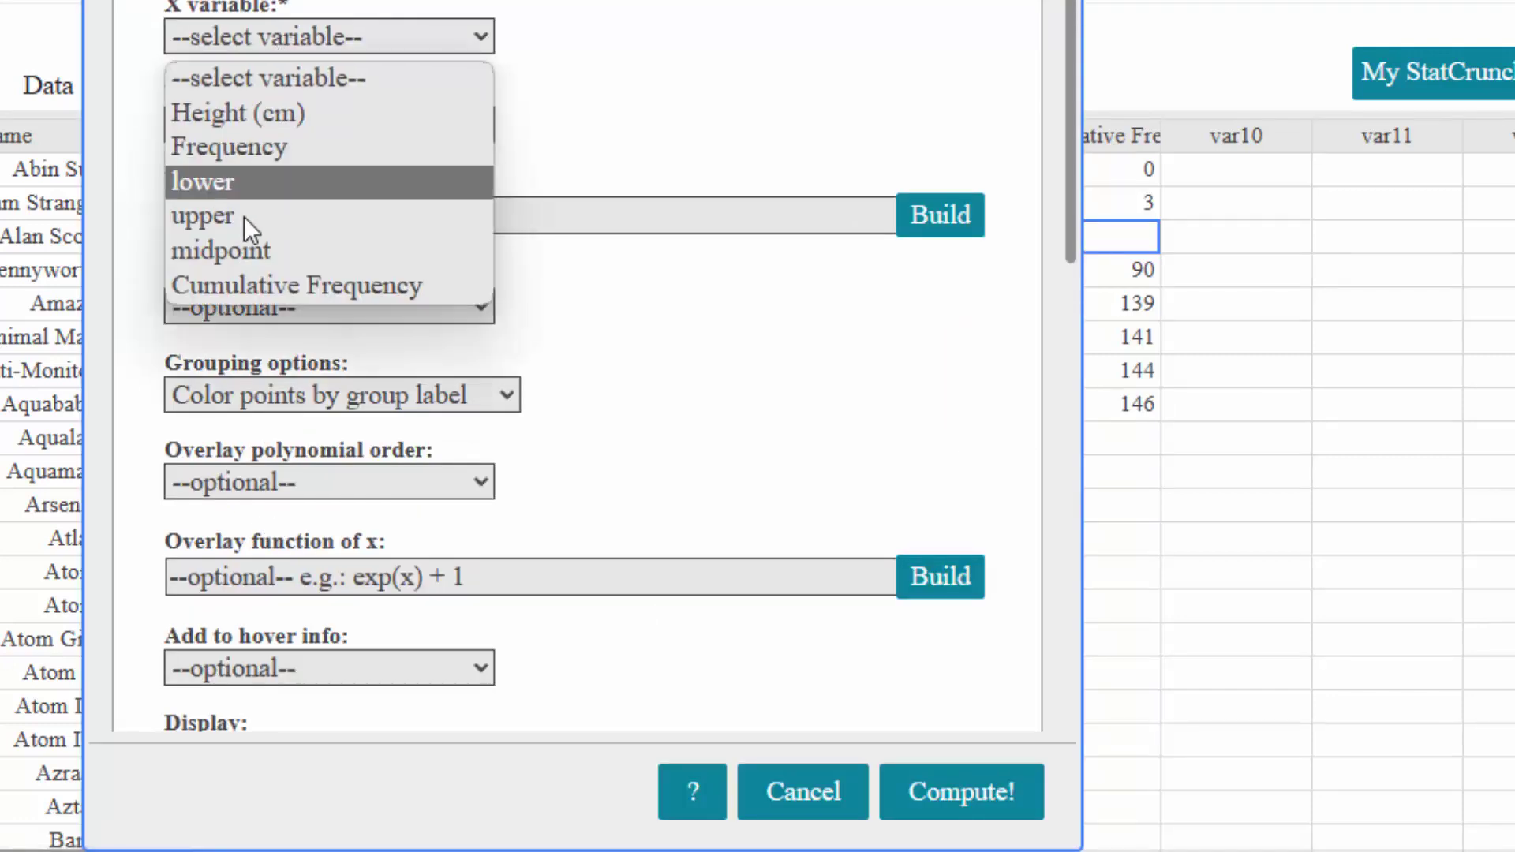
{"action": "left_click", "coordinate": [238, 252]}
{"action": "left_click", "coordinate": [257, 125]}
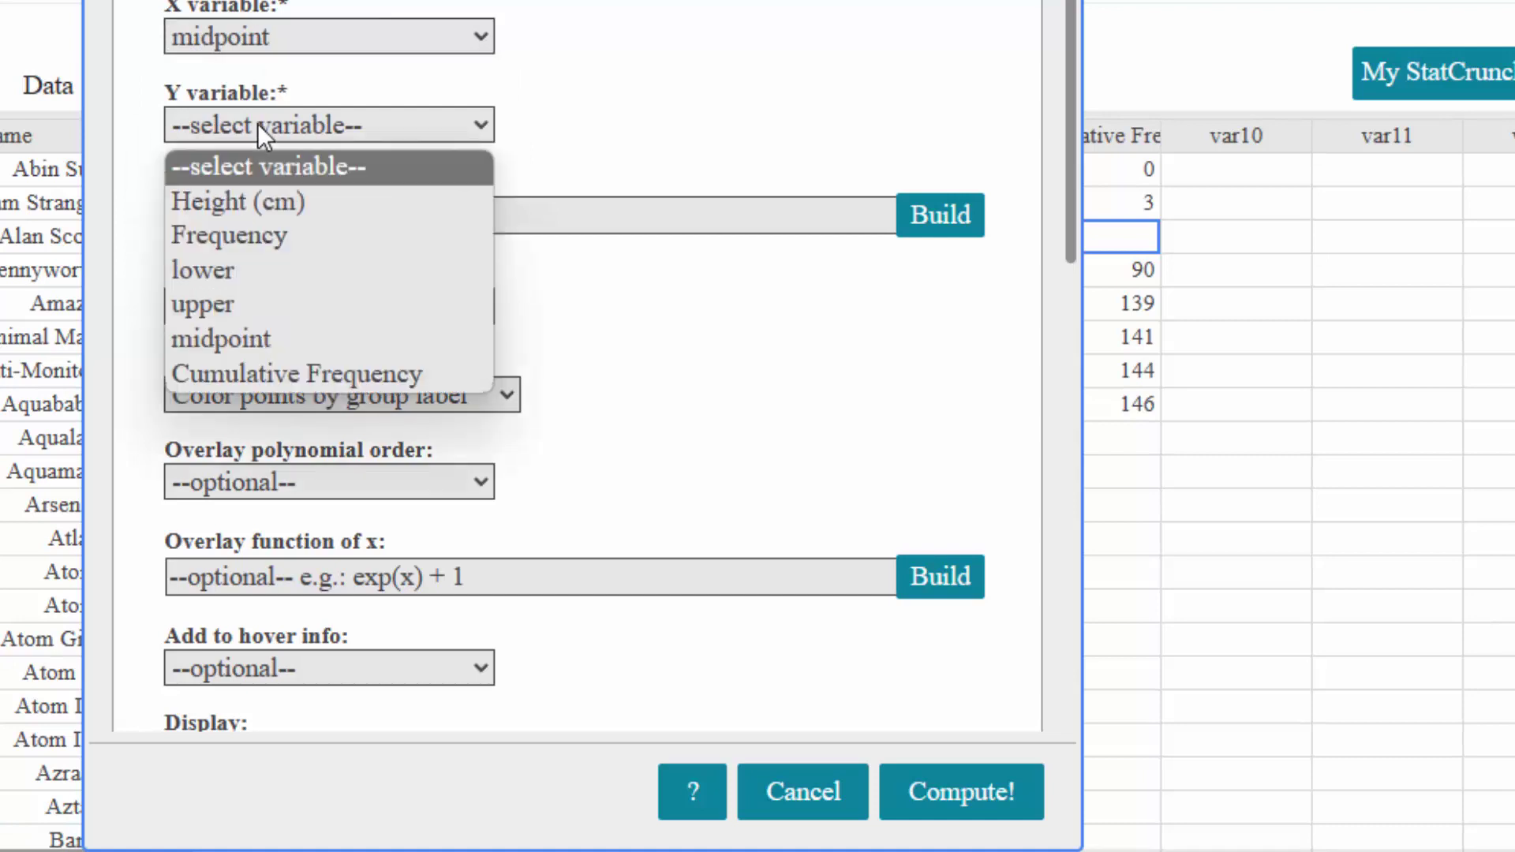
{"action": "left_click", "coordinate": [243, 372]}
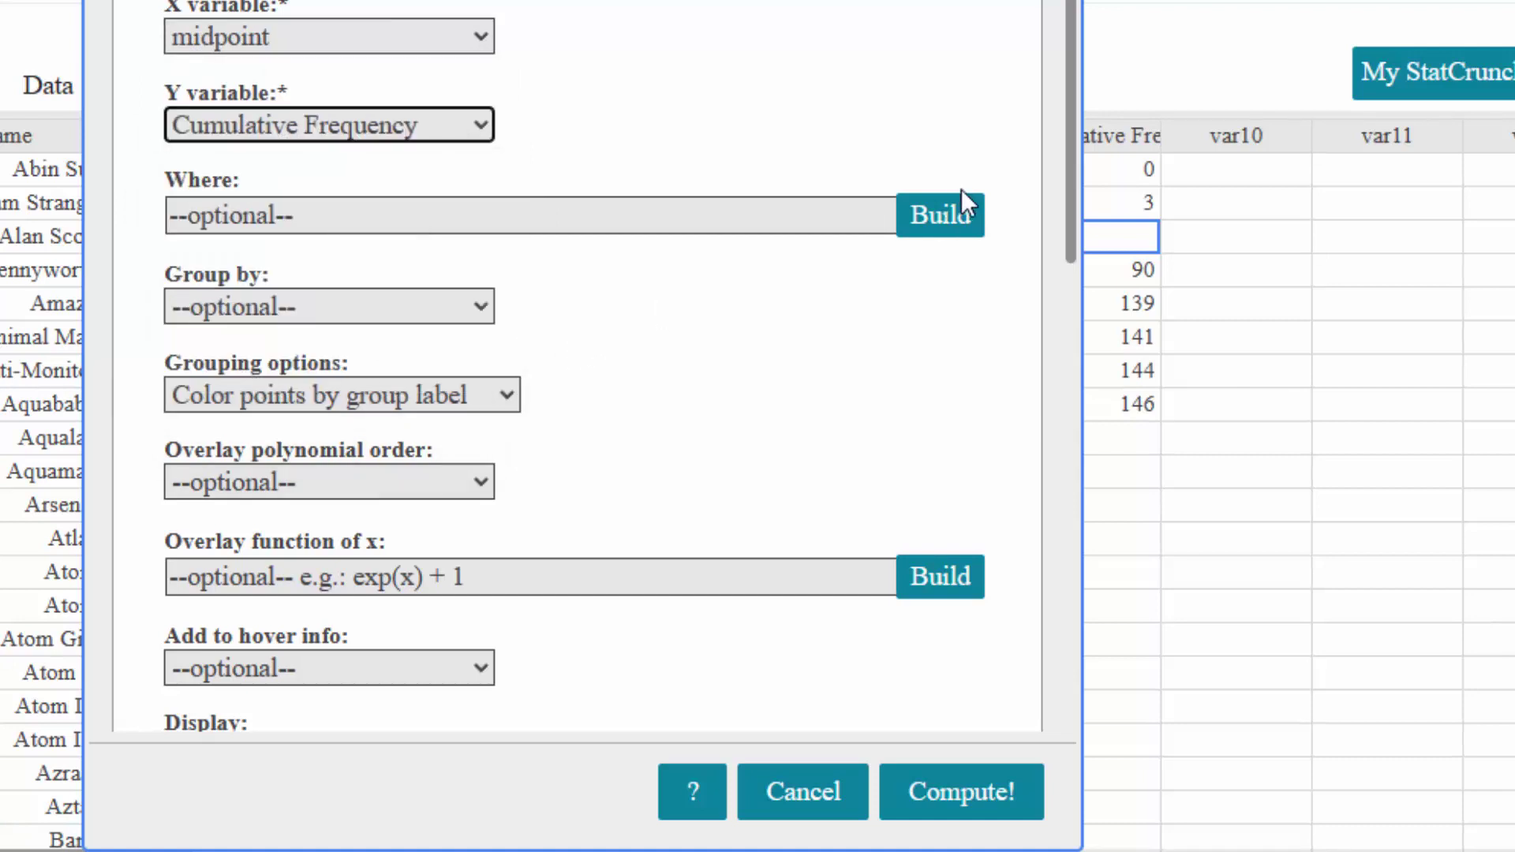
Choose Lines as the display style for the plot.
{"action": "left_click_drag", "start_coordinate": [1073, 167], "coordinate": [1081, 371]}
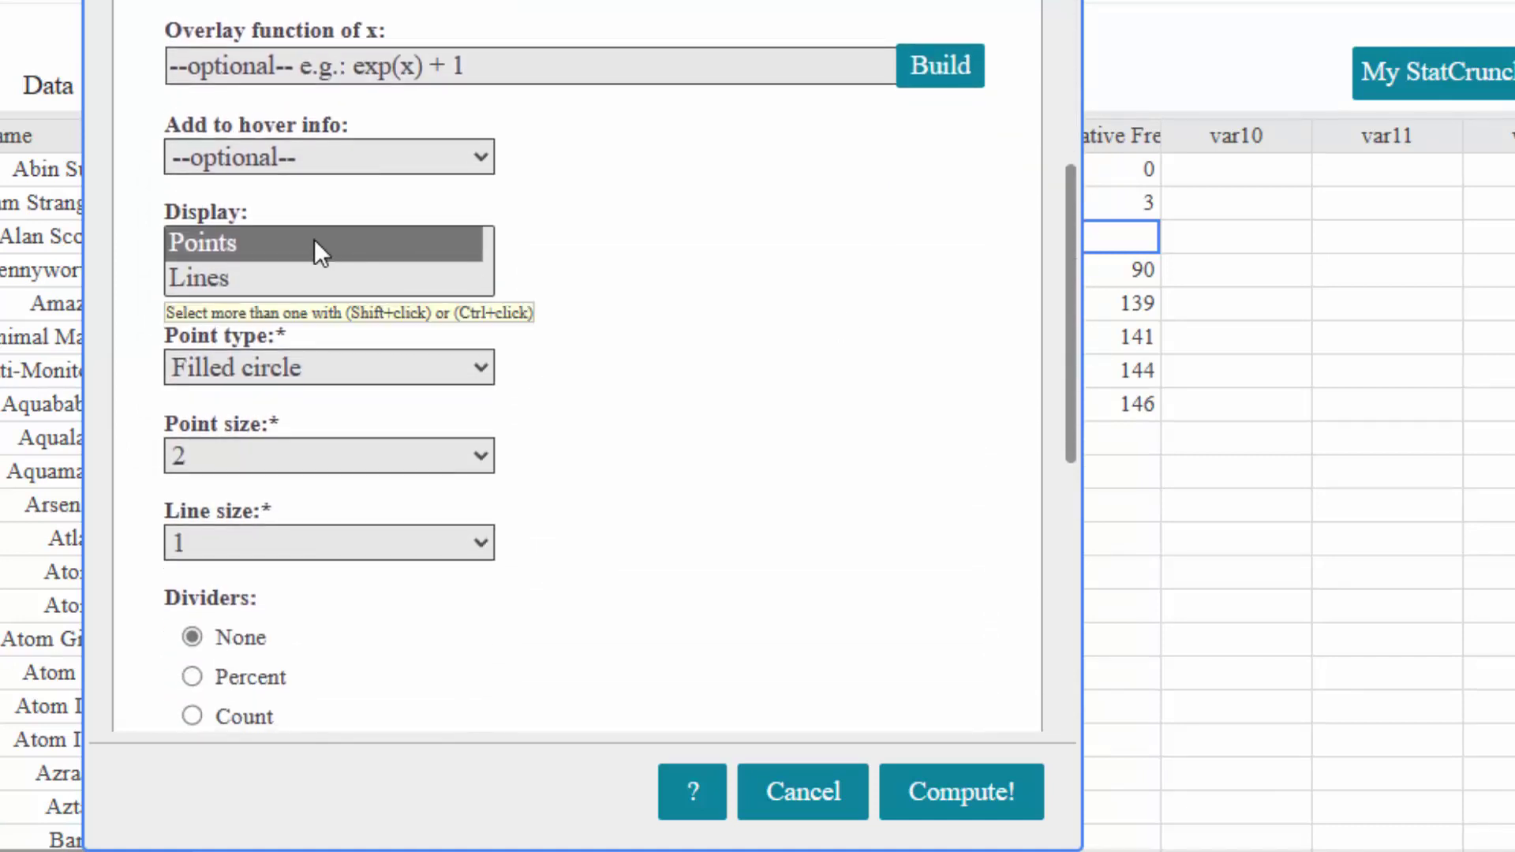
{"action": "left_click", "coordinate": [202, 280]}
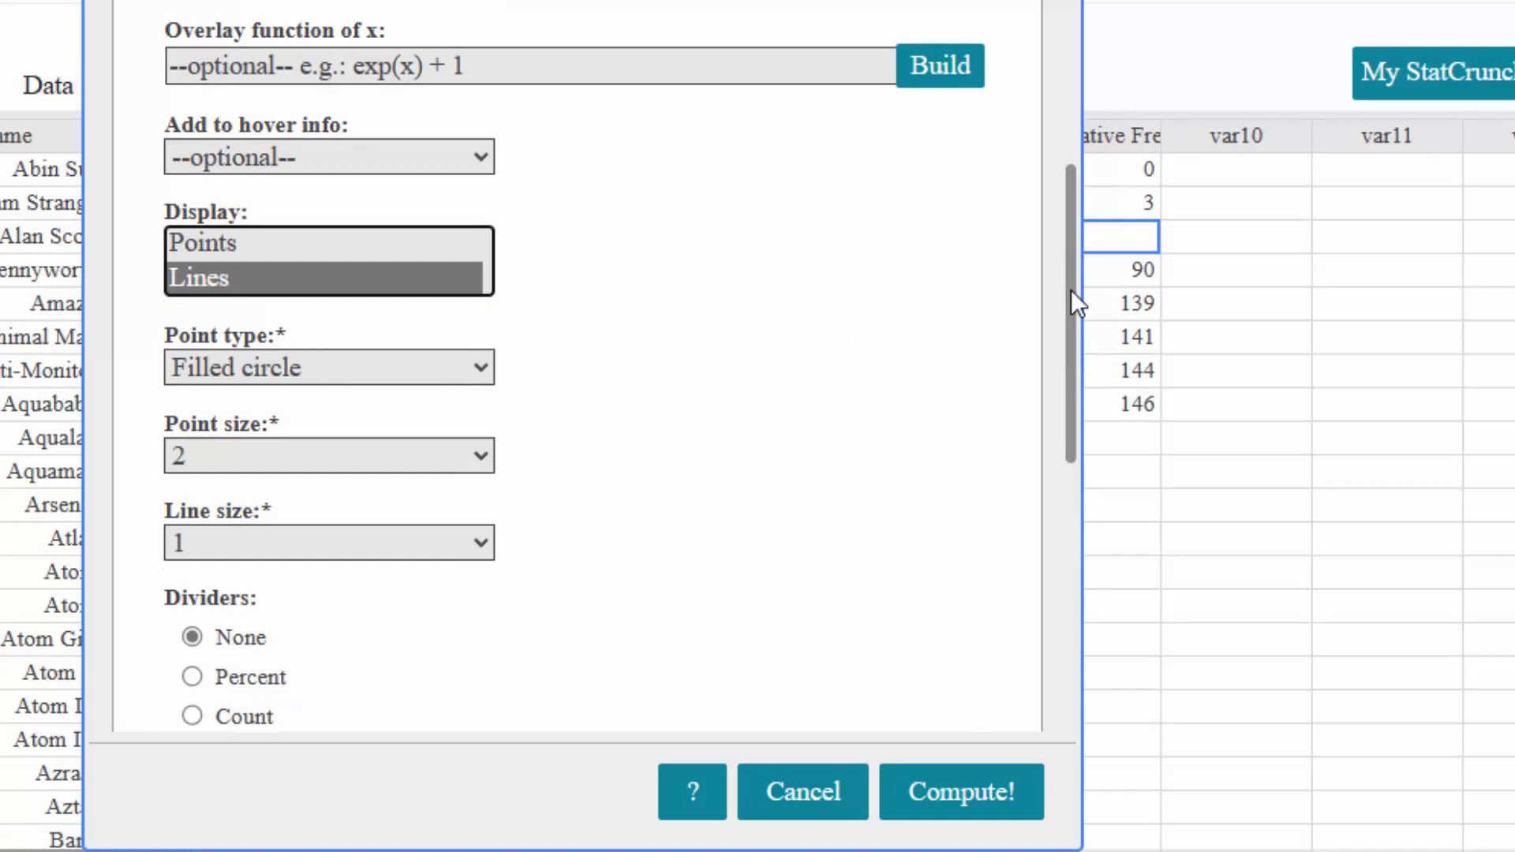
{"action": "left_click_drag", "start_coordinate": [1072, 291], "coordinate": [1080, 517]}
Label the axes 'heights (cm)' and 'frequency', then compute the line graph.
{"action": "left_click", "coordinate": [533, 356]}
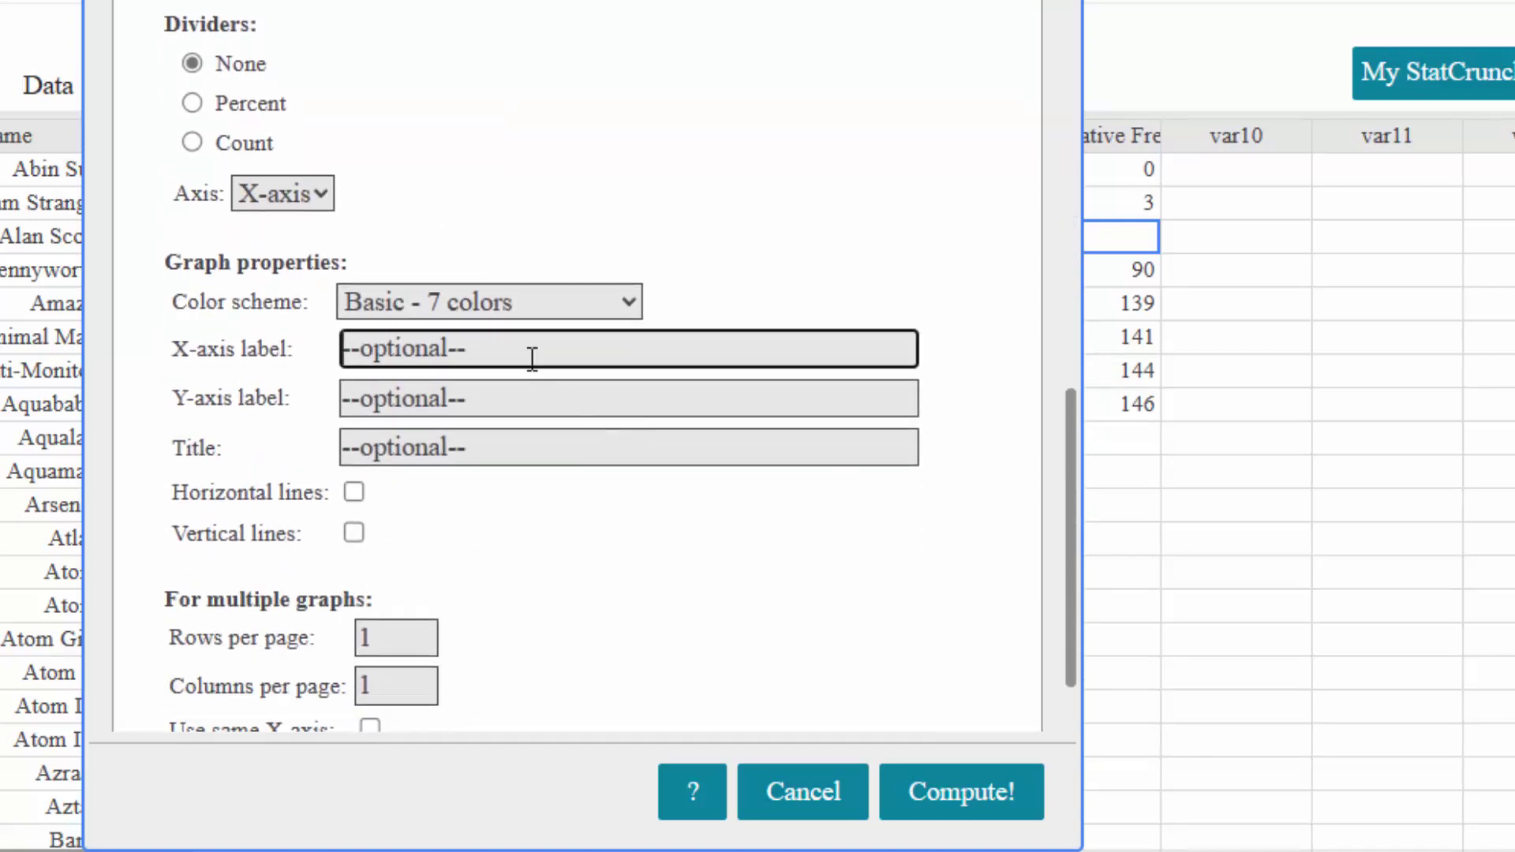
{"action": "type", "text": "heigh"}
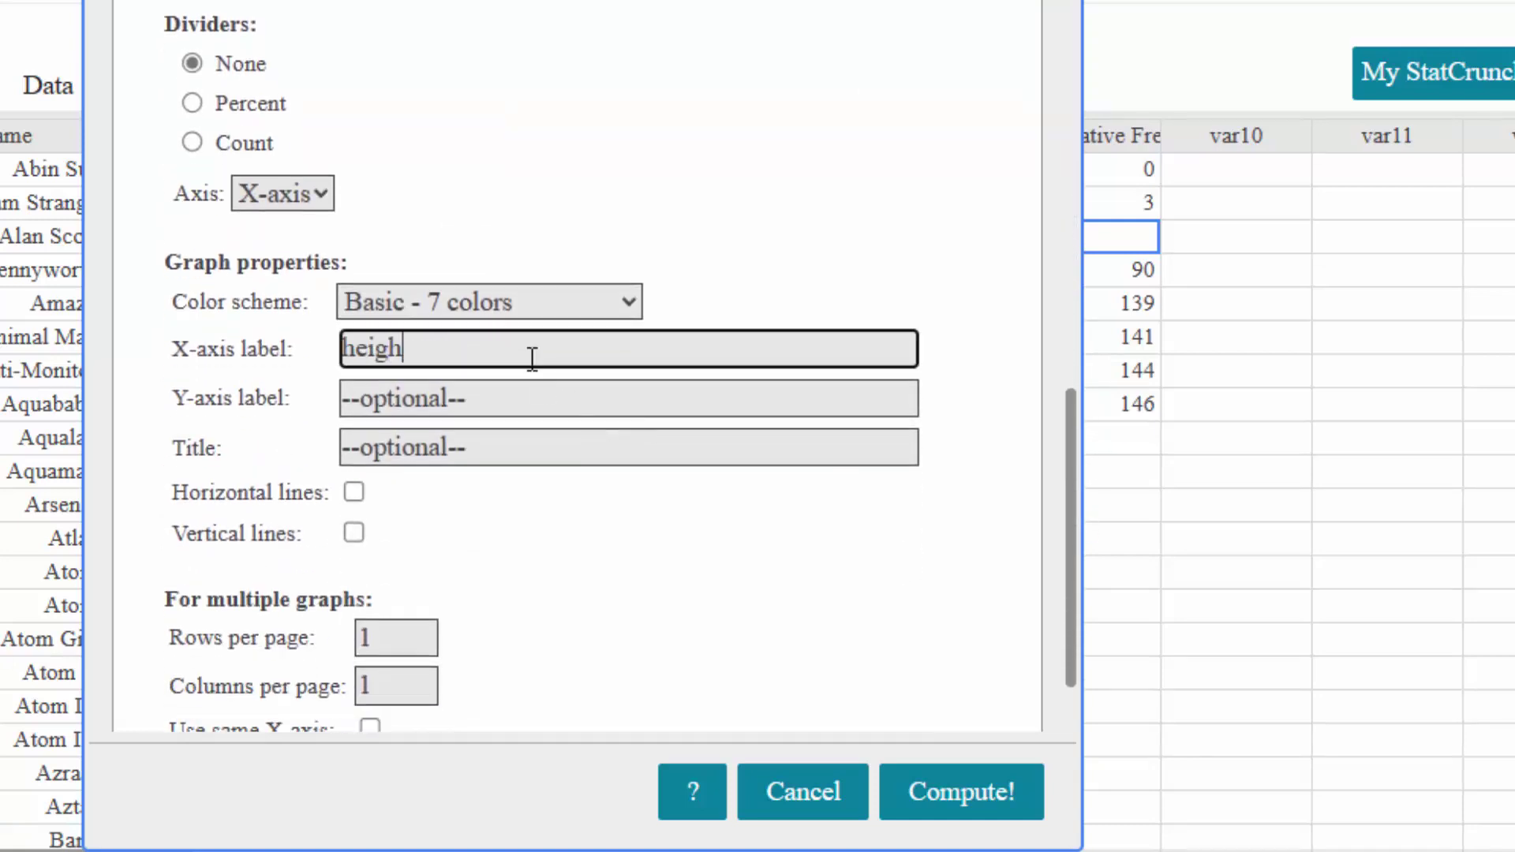
{"action": "type", "text": "ts (cm"}
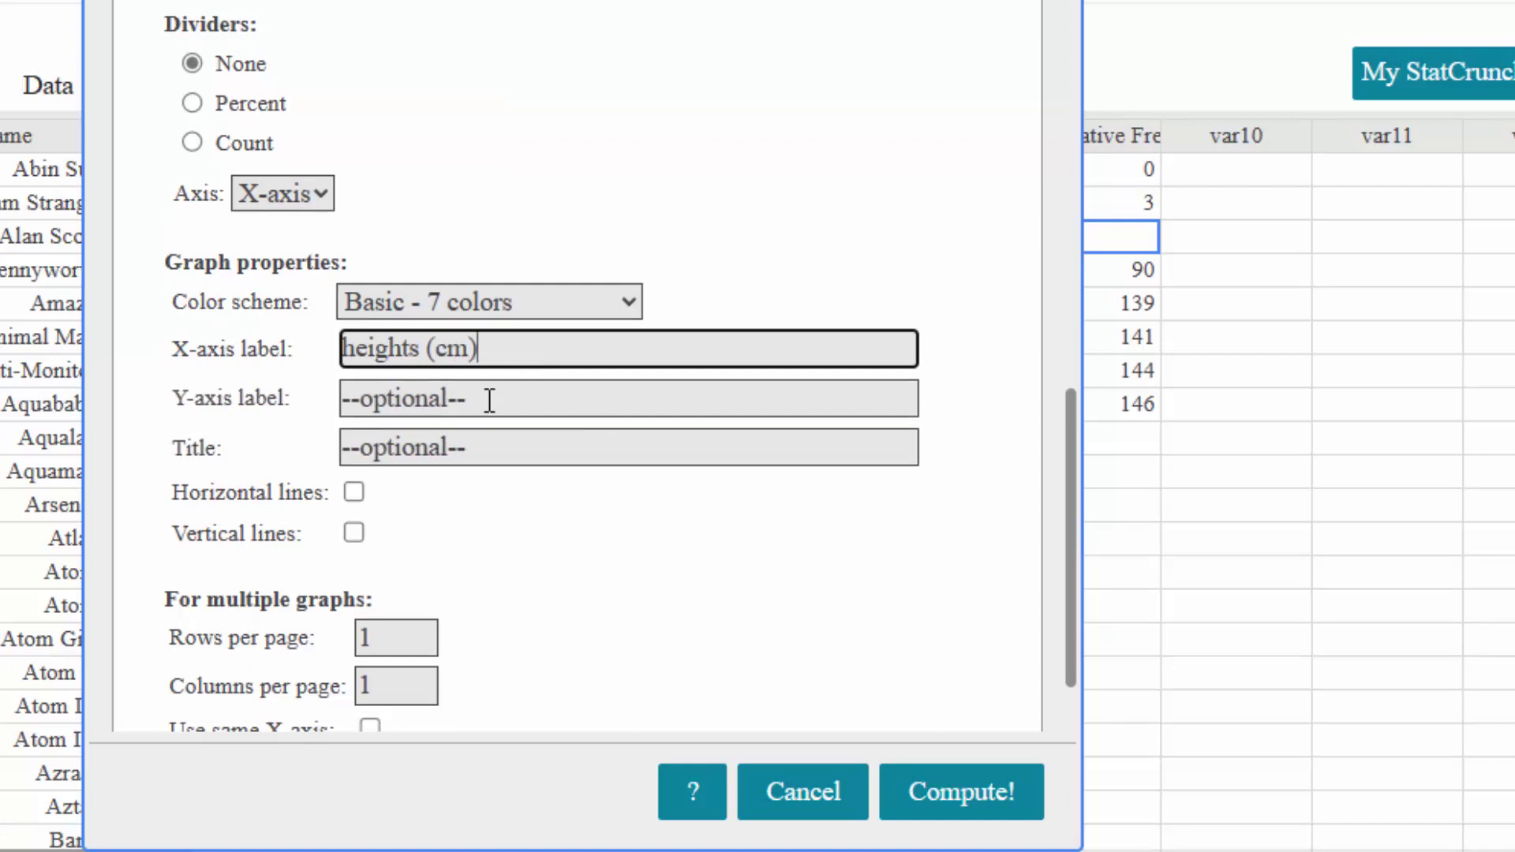
{"action": "left_click", "coordinate": [490, 400]}
{"action": "type", "text": "freq"}
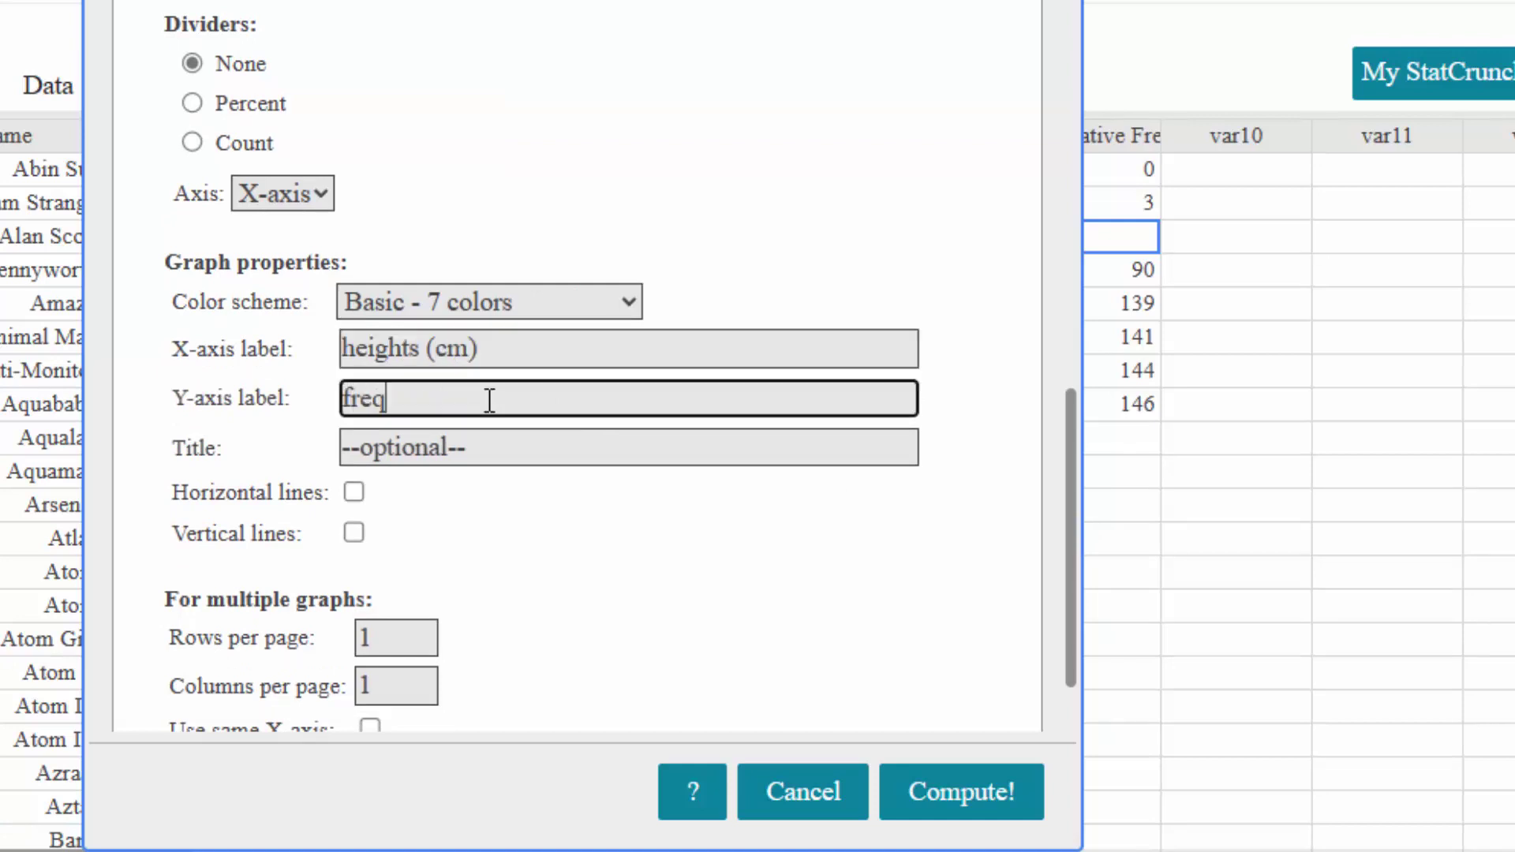
{"action": "type", "text": "uency"}
{"action": "left_click", "coordinate": [961, 792]}
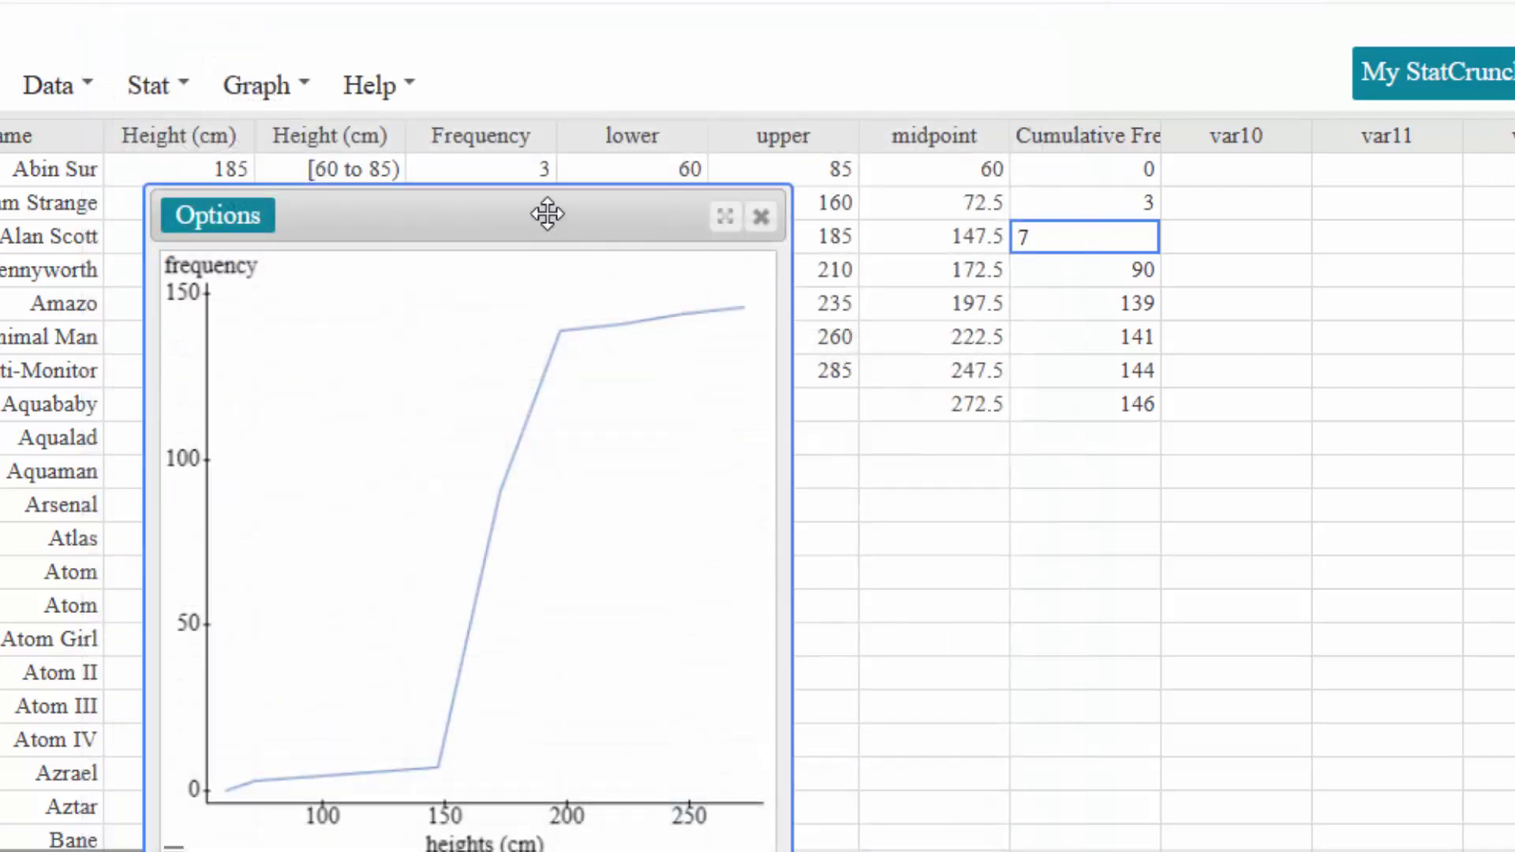
{"action": "left_click_drag", "start_coordinate": [545, 213], "coordinate": [839, 4]}
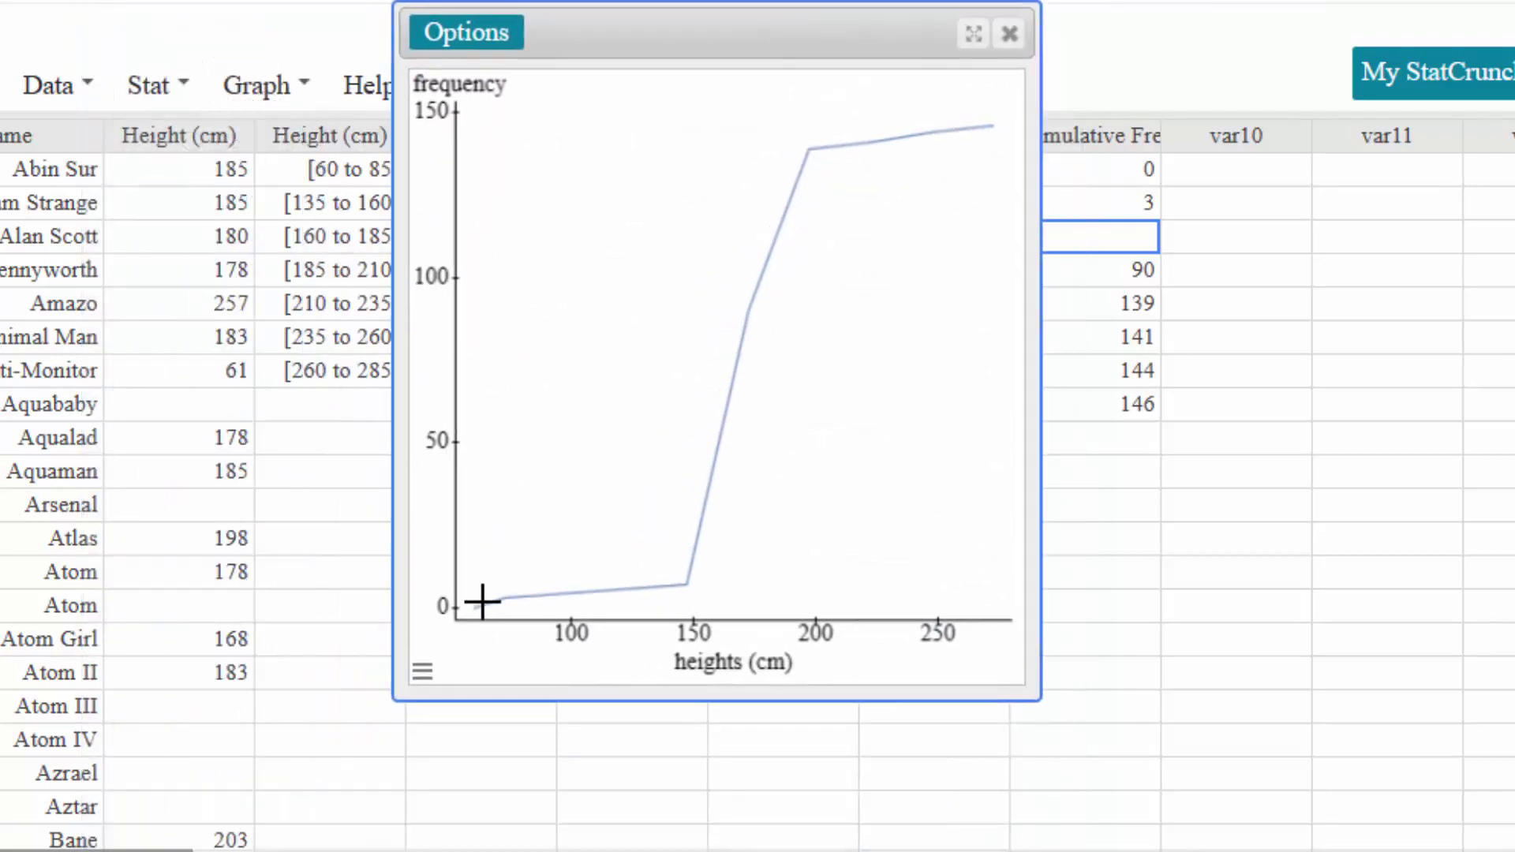
{"action": "mouse_move", "coordinate": [473, 605]}
{"action": "mouse_move", "coordinate": [691, 586]}
{"action": "left_click_drag", "start_coordinate": [772, 24], "coordinate": [1090, 30]}
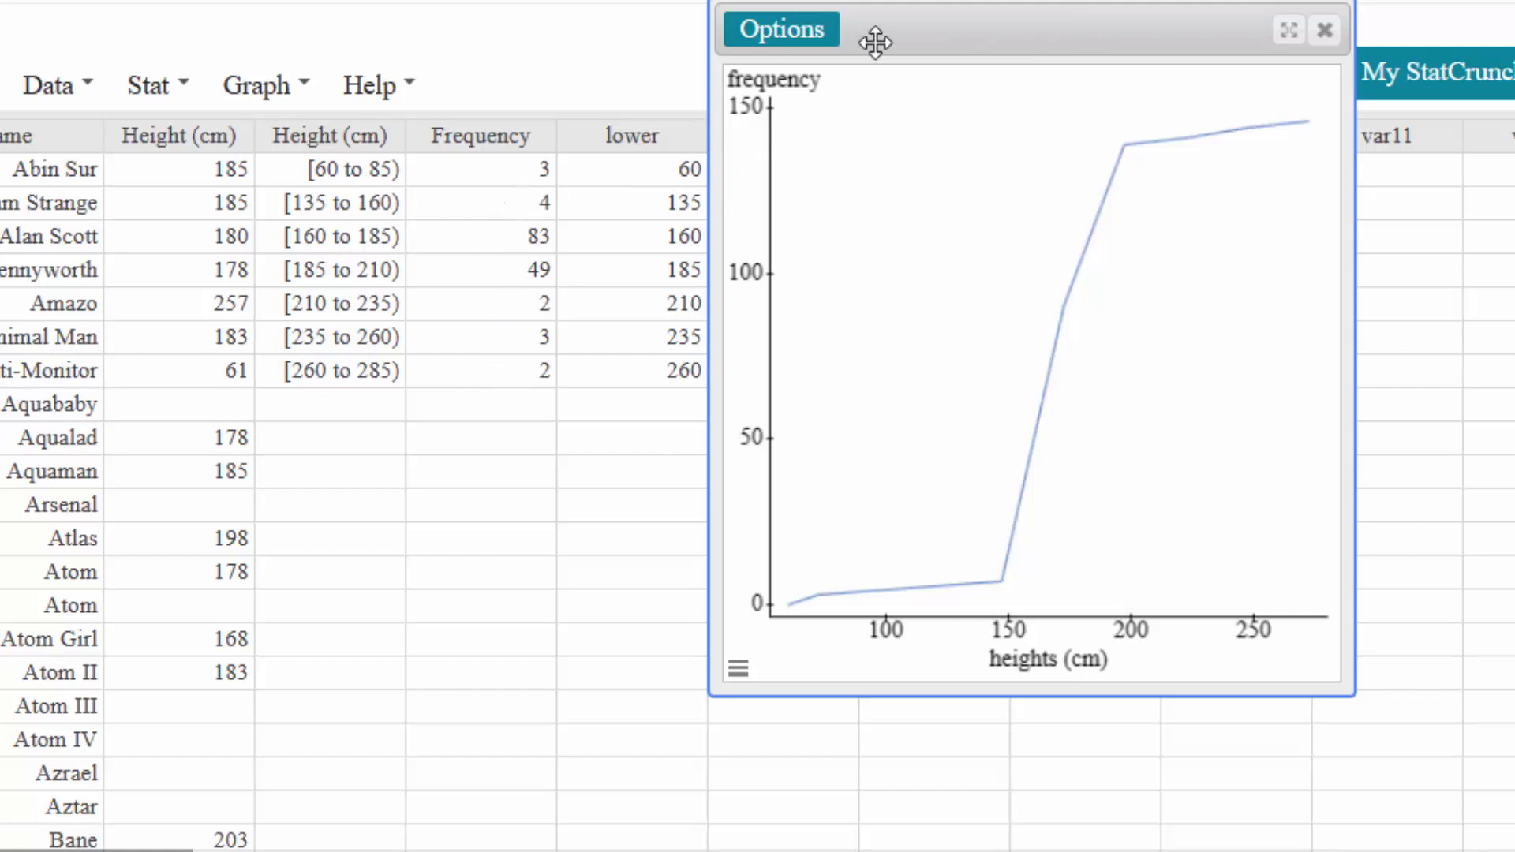
{"action": "left_click_drag", "start_coordinate": [882, 31], "coordinate": [384, 39]}
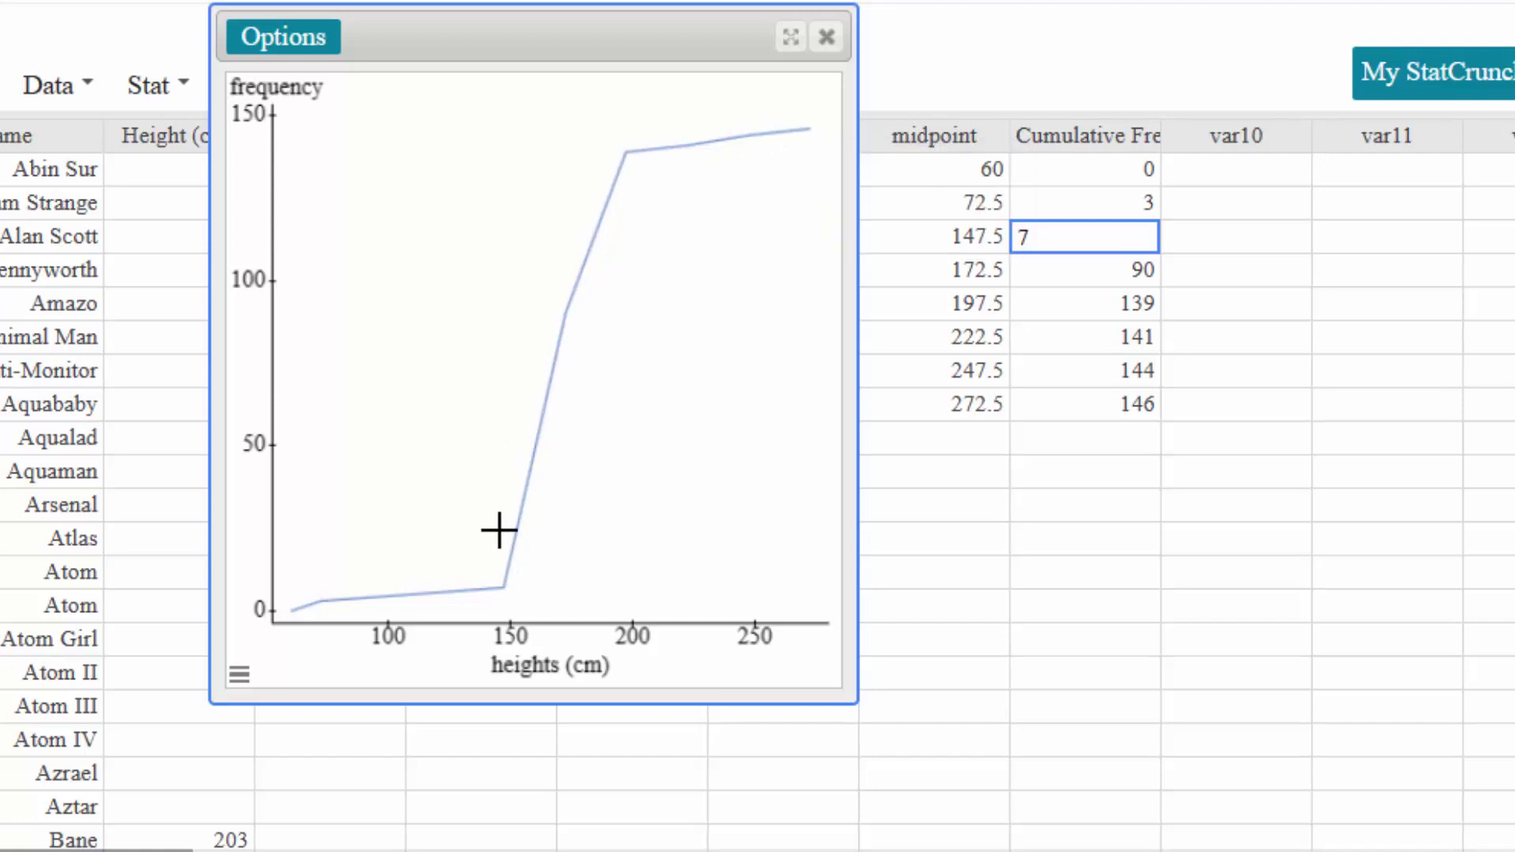
{"action": "mouse_move", "coordinate": [623, 152]}
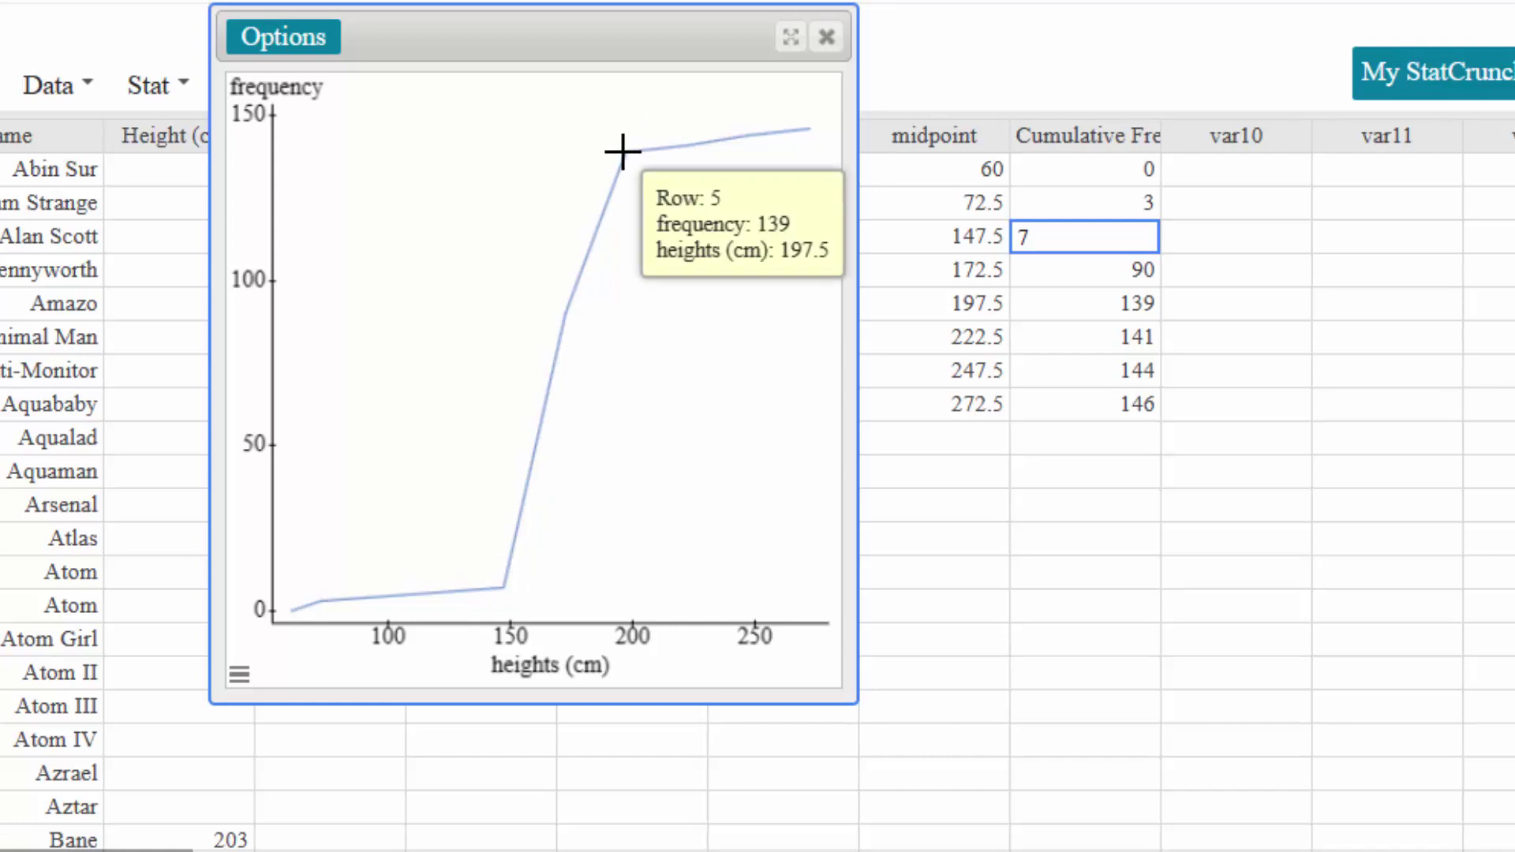